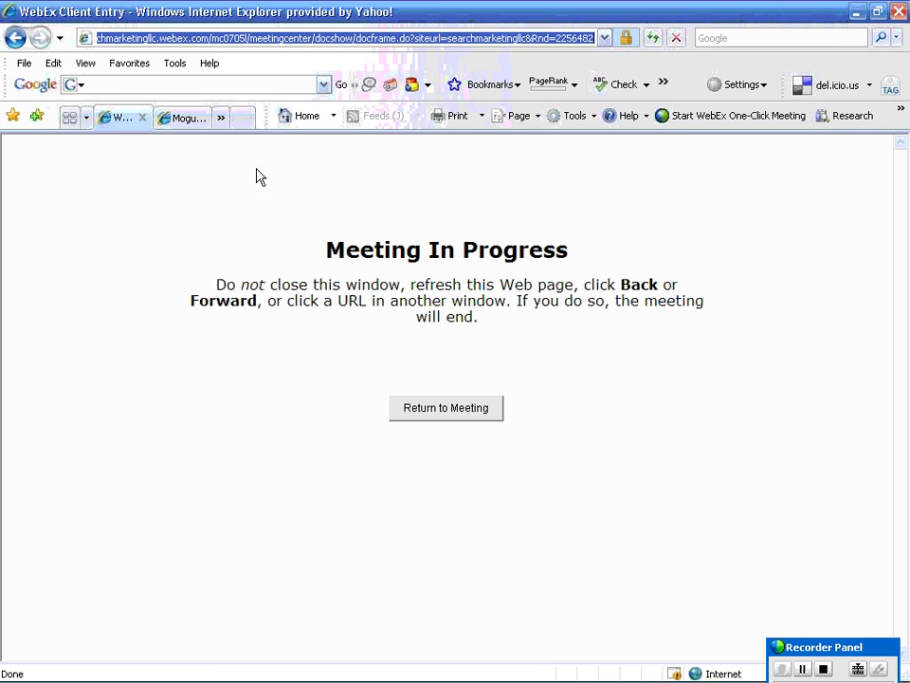
Switch to the Moguling administration panel and review the completed 180banking.com post
click(194, 119)
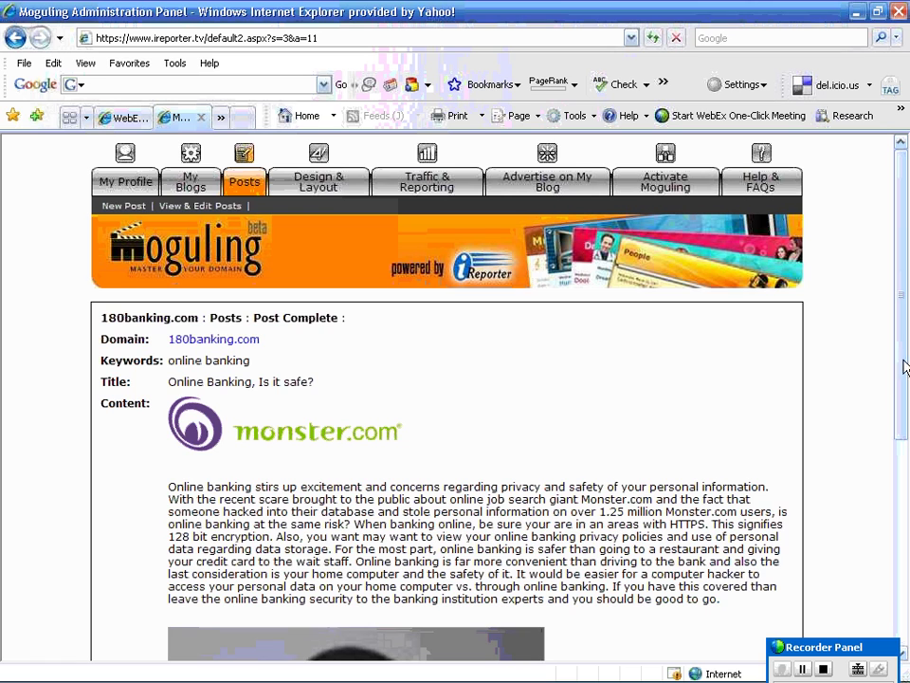
scroll(903, 308, down, 1)
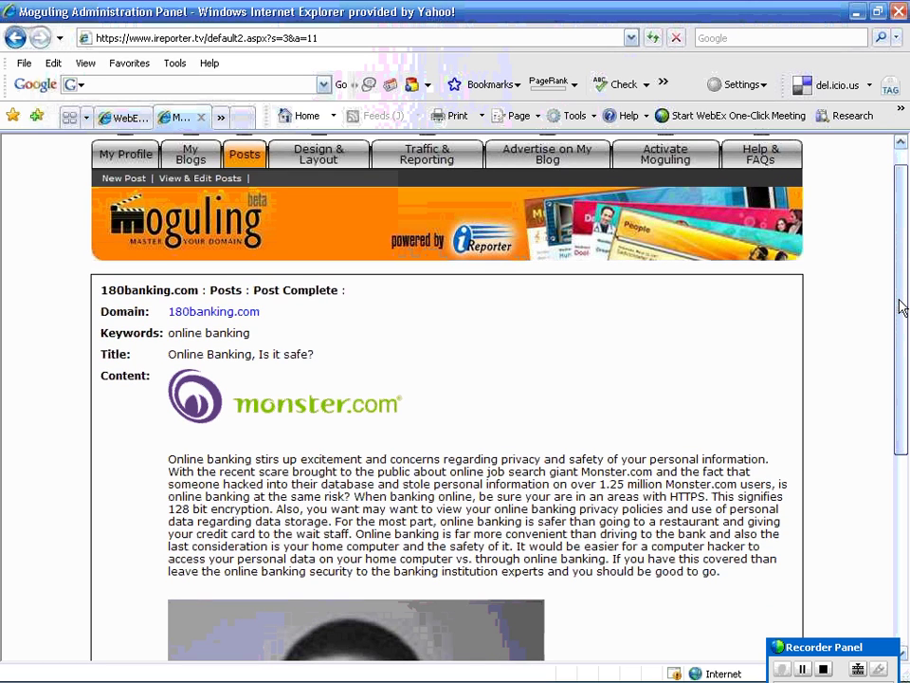
drag(905, 309, 905, 338)
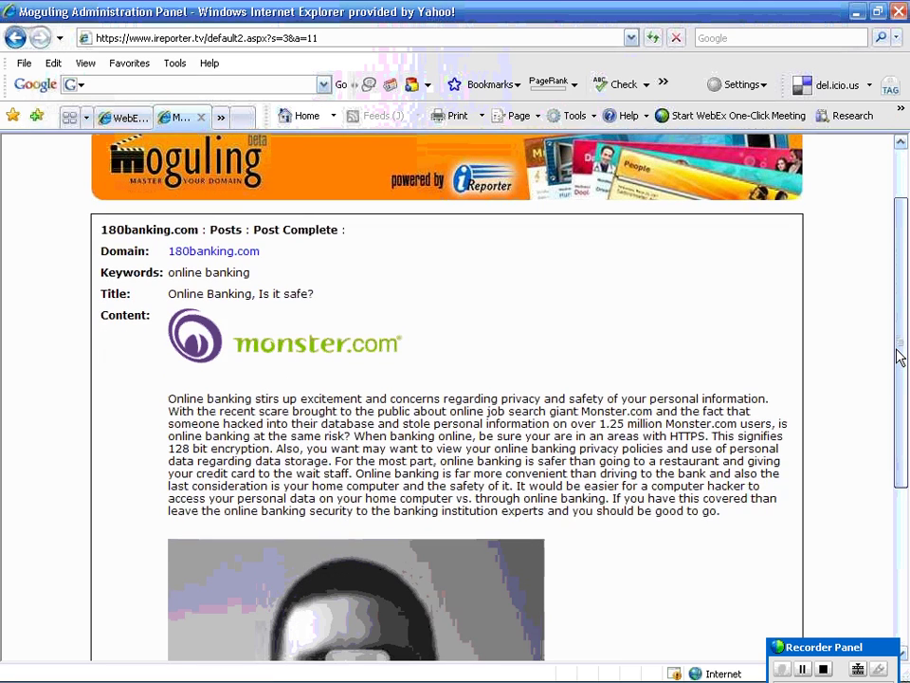
drag(896, 359, 903, 298)
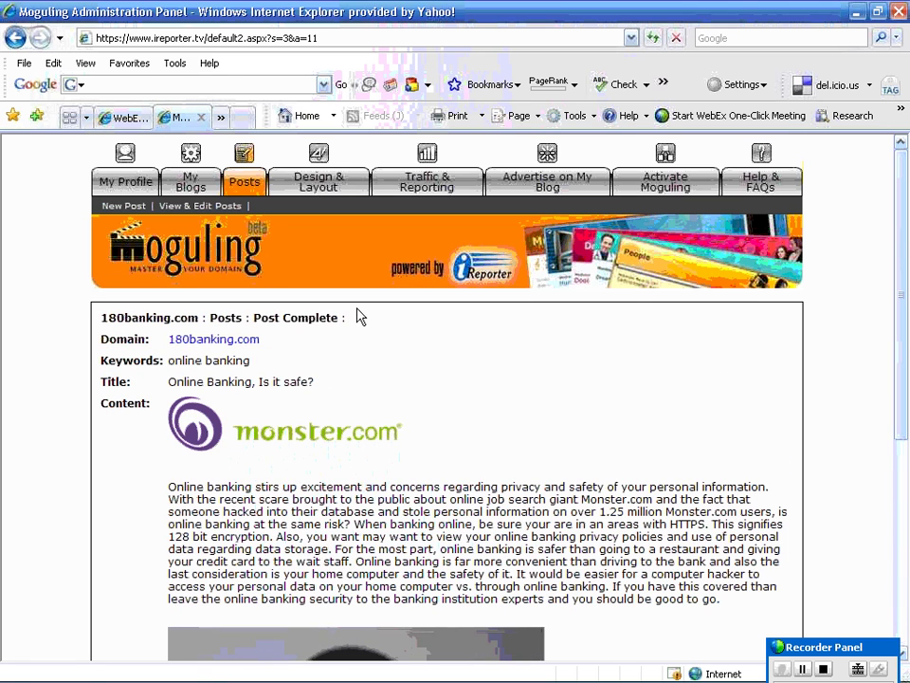
Find beerfaqs.com in the list of blogs and open its AdSense code for editing
click(190, 187)
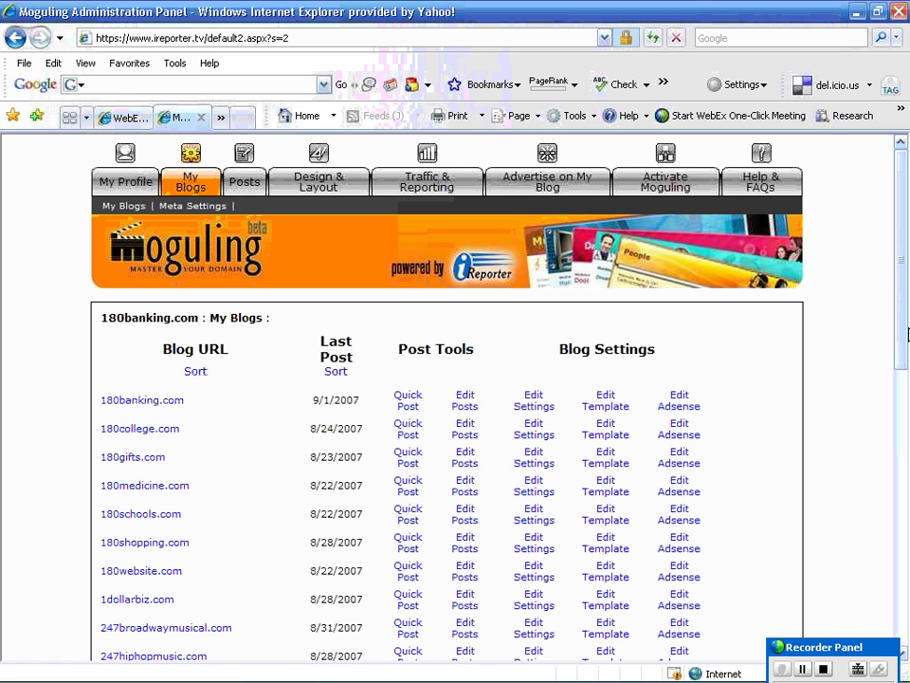
scroll(900, 279, down, 3)
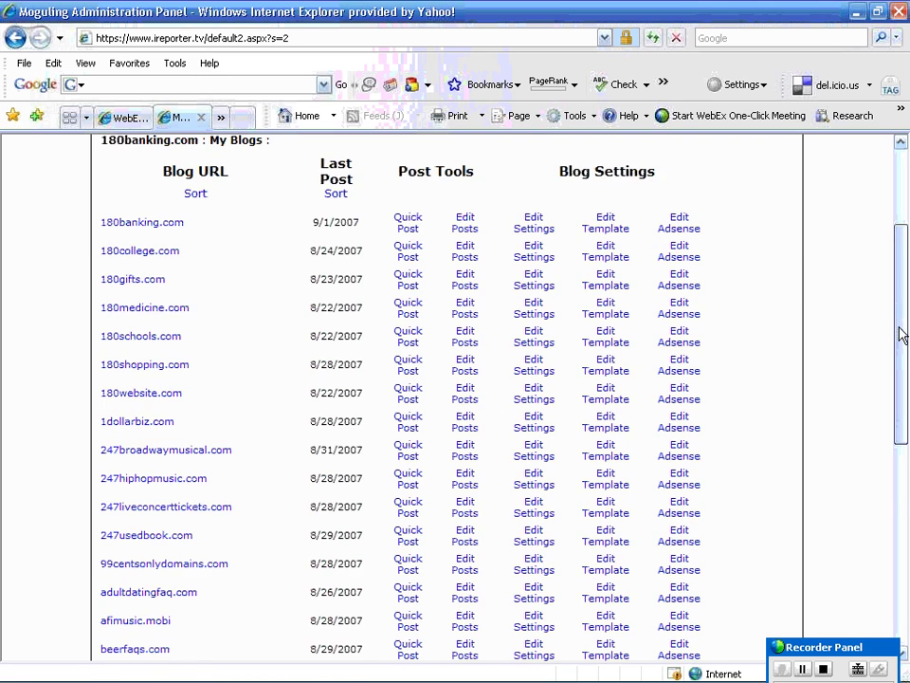
scroll(904, 400, down, 2)
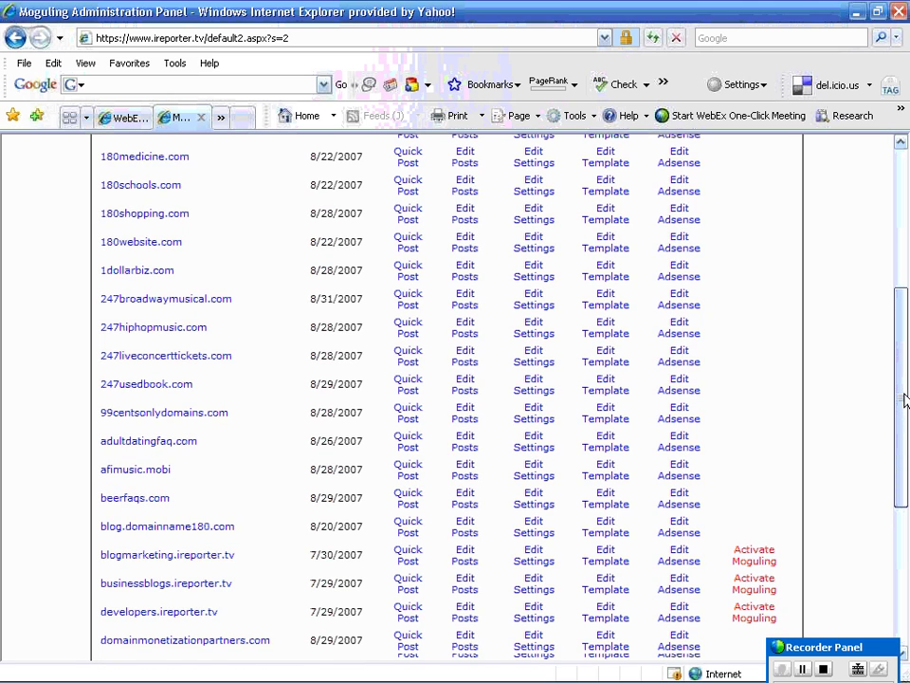
drag(904, 400, 905, 416)
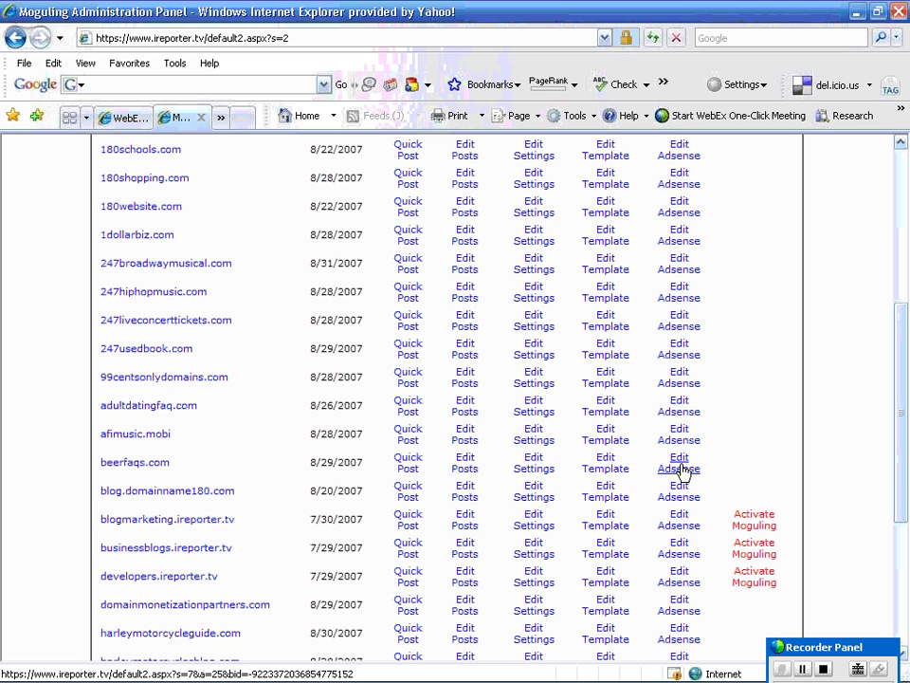
click(681, 469)
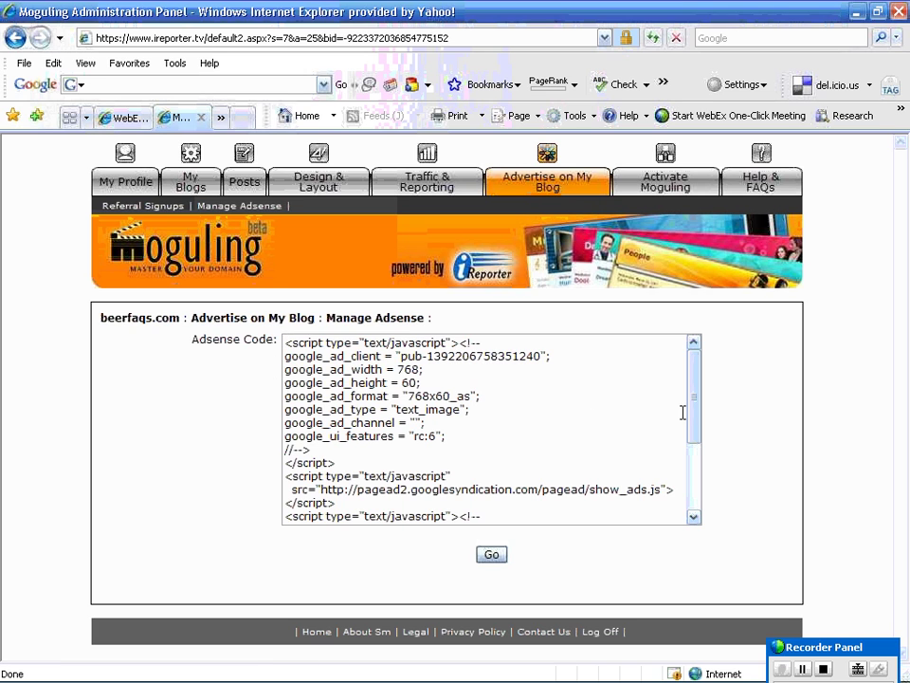
drag(693, 396, 691, 362)
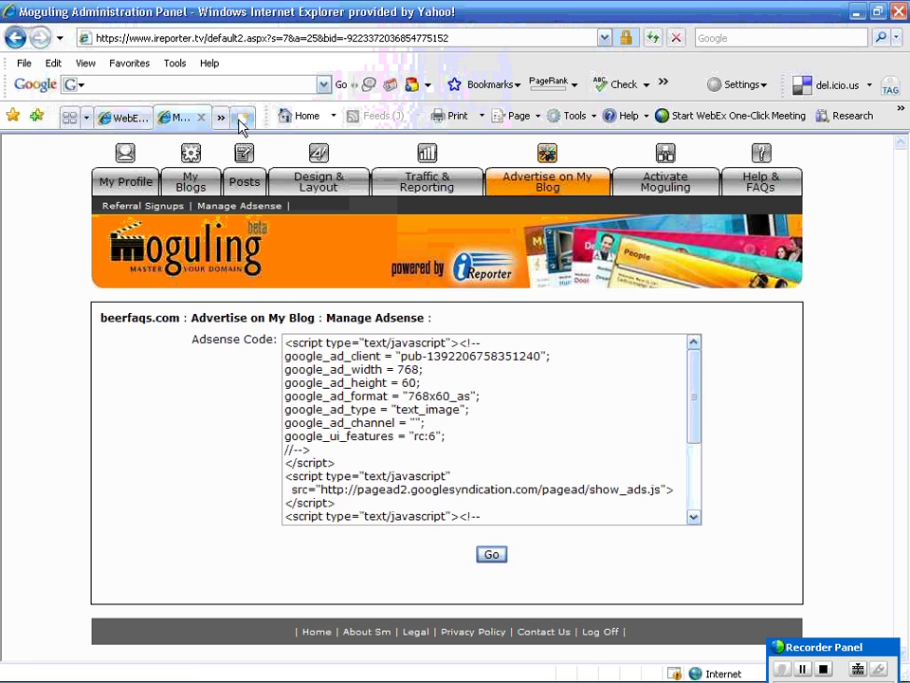
Open google.com/adsense/login/en_US/ in a new browser tab
click(242, 122)
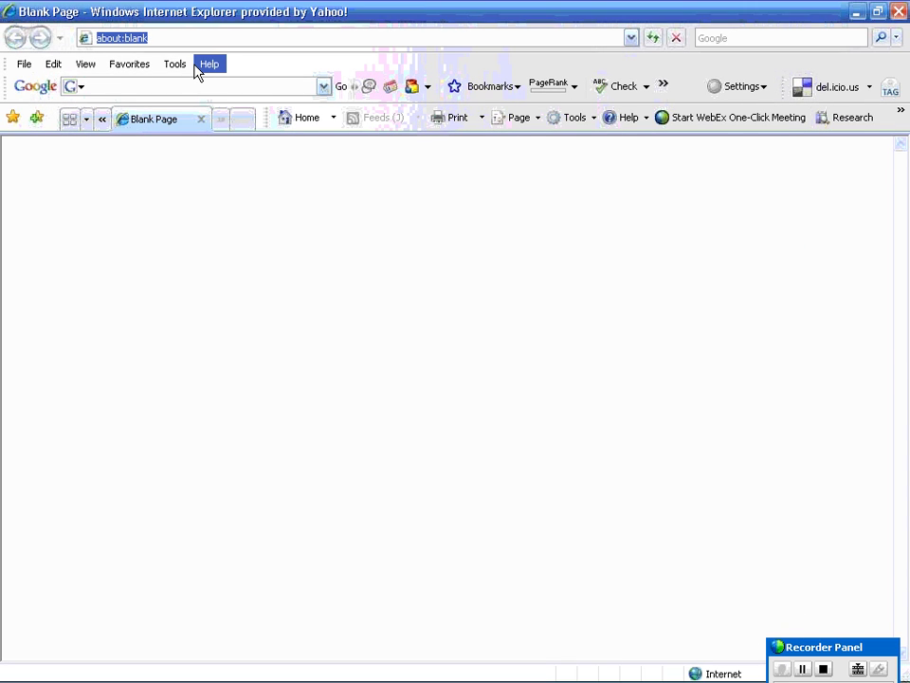
text(google)
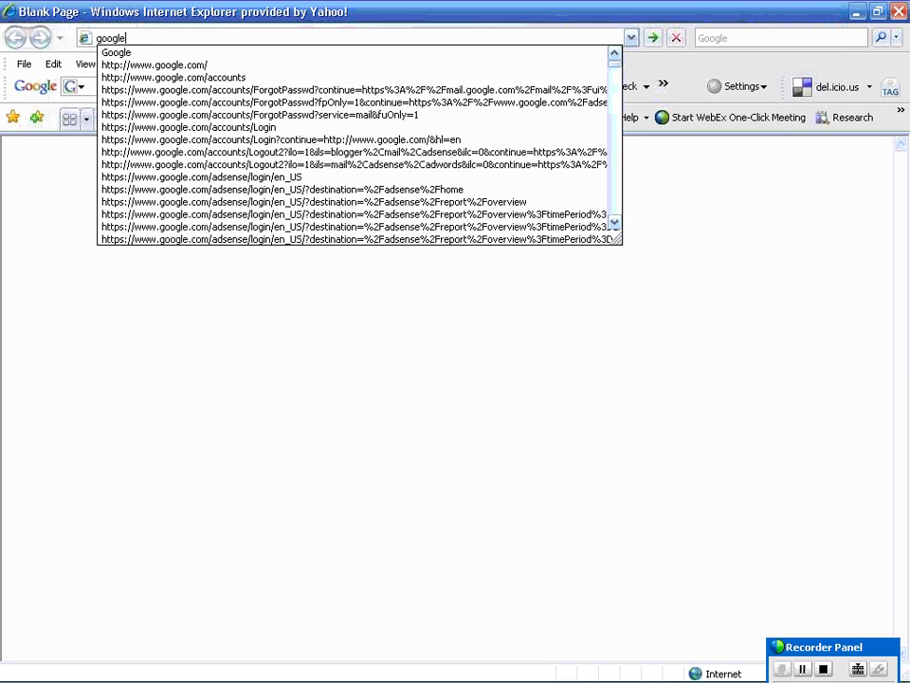
text(.com)
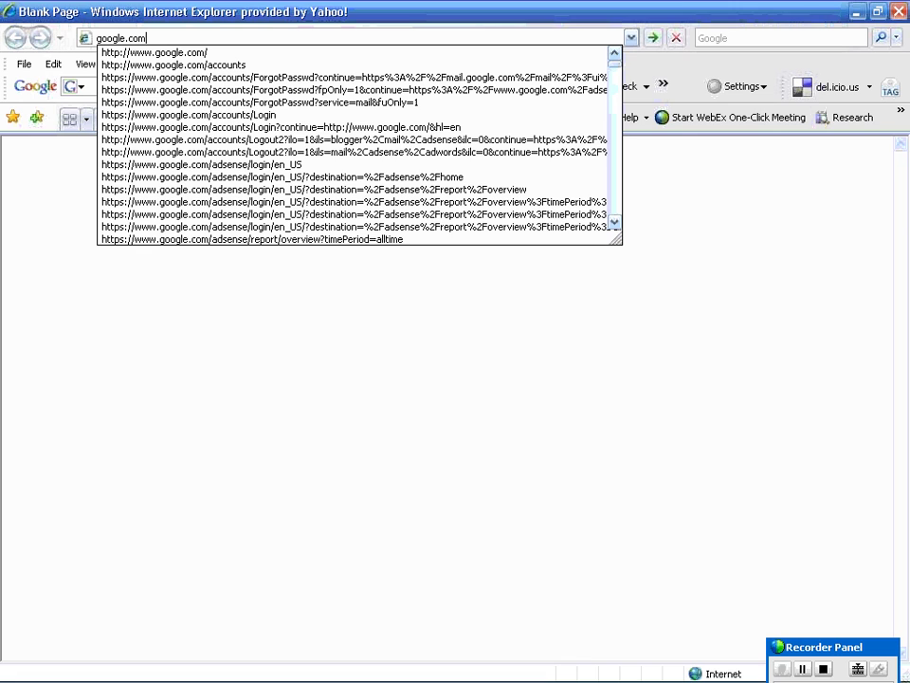
text(/adsense/login/en_US/)
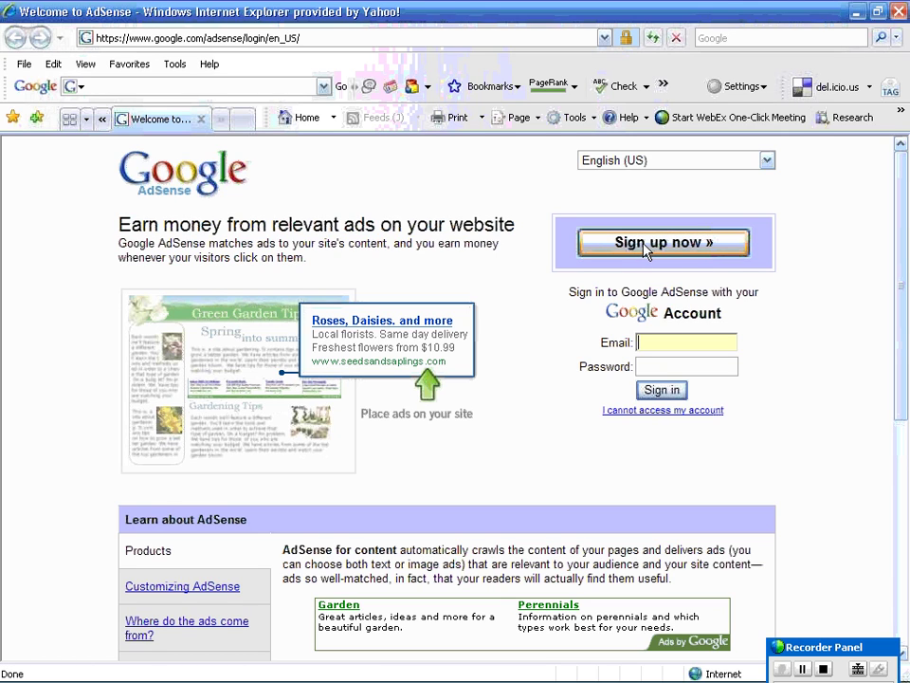
Sign in to Google AdSense using the saved account e-mail
text(co)
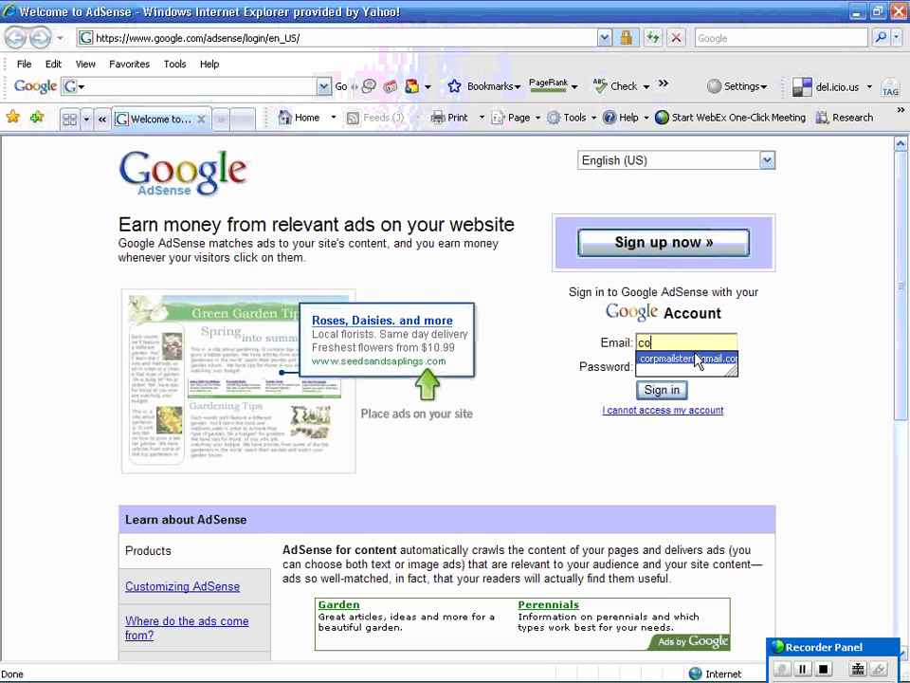
click(690, 359)
click(665, 391)
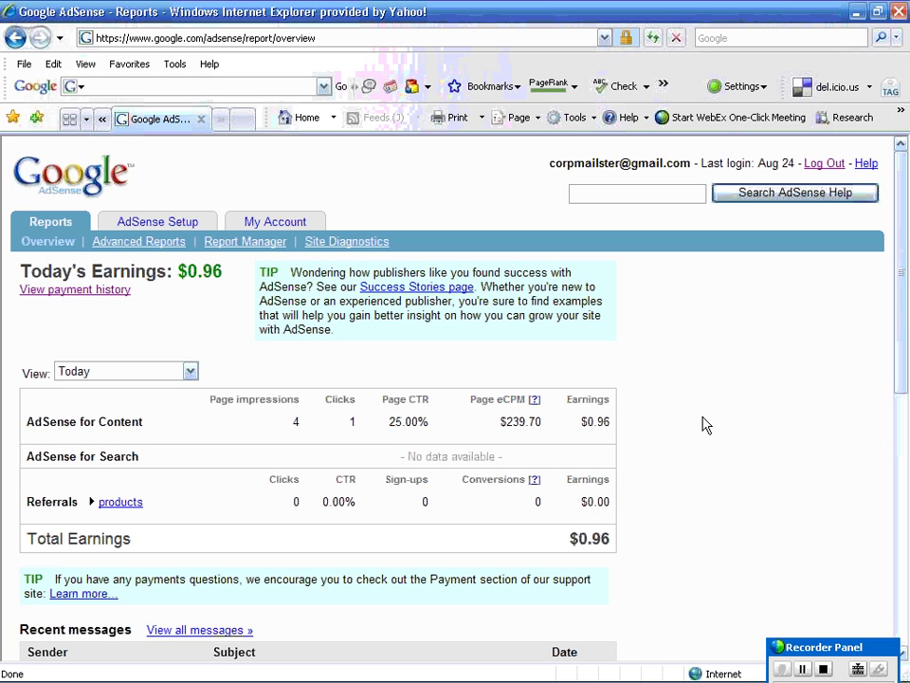
Look over the earnings overview and start the AdSense for Content setup
scroll(707, 425, down, 1)
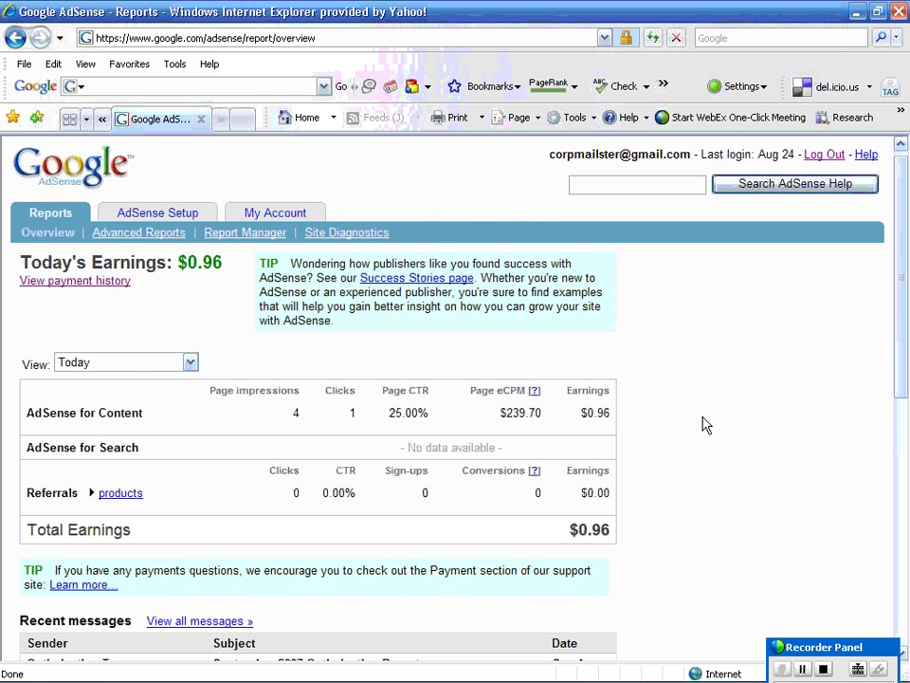
scroll(706, 425, down, 2)
scroll(706, 425, up, 1)
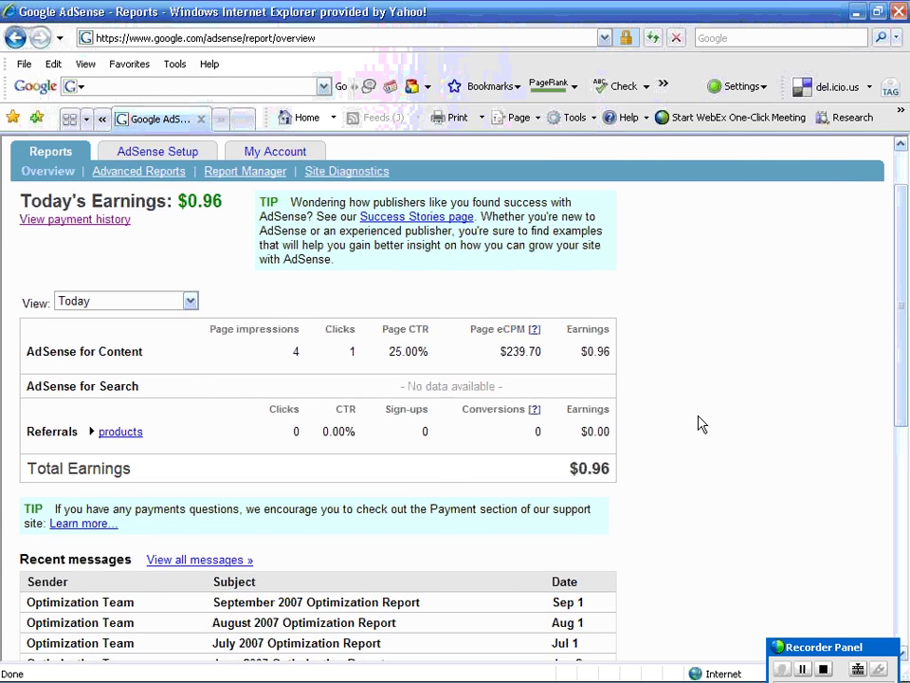
scroll(699, 425, up, 2)
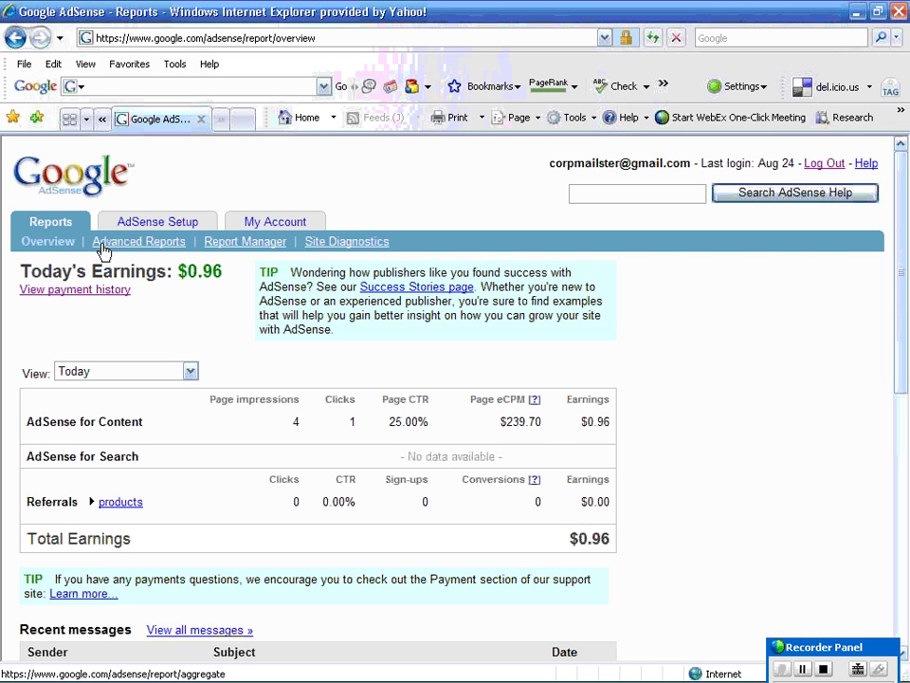
click(161, 224)
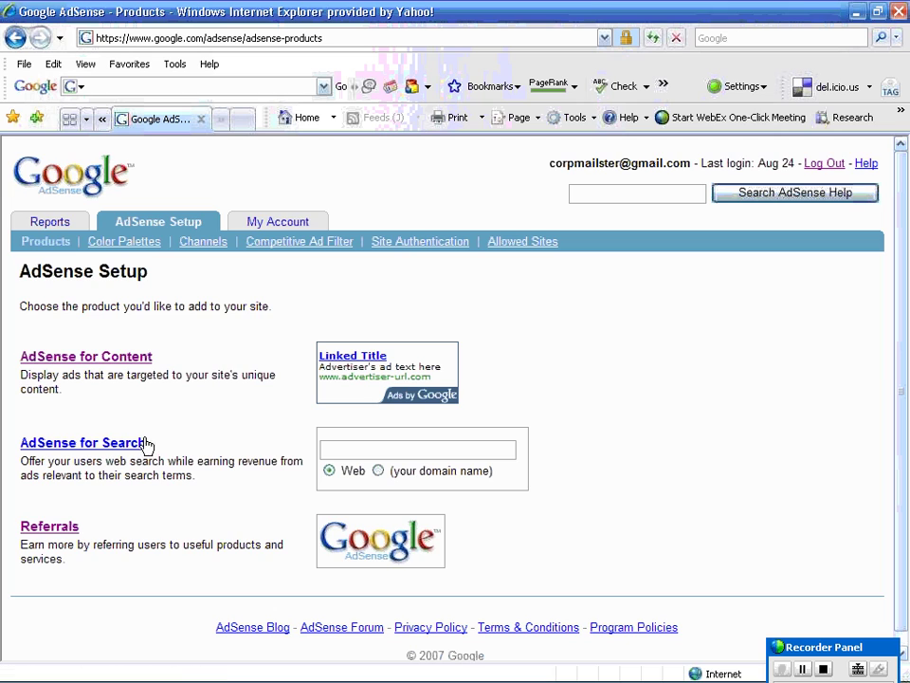
click(96, 360)
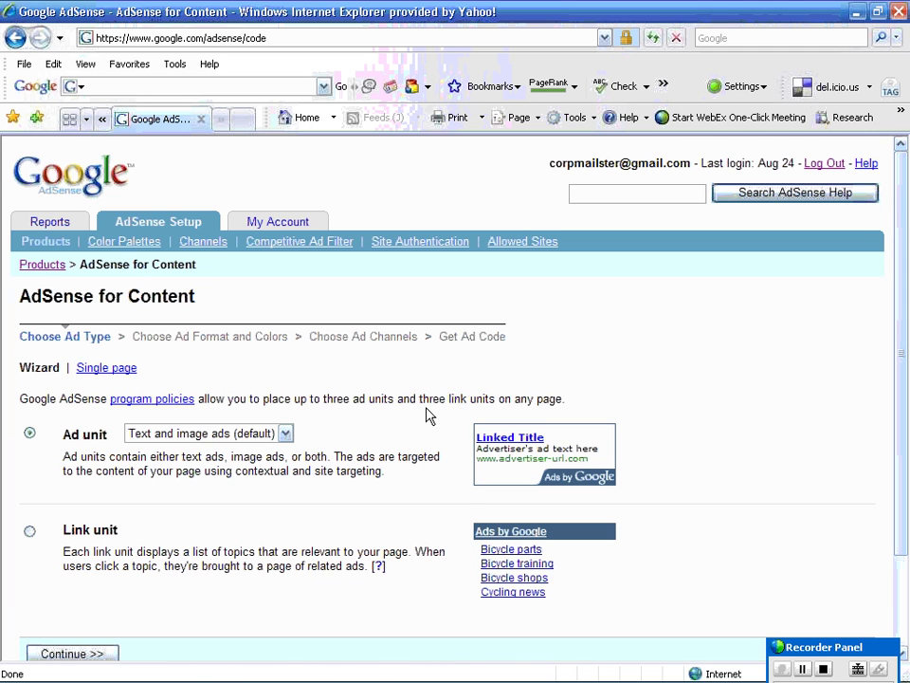
Continue with the default text and image ad unit and check which ad formats are offered
scroll(427, 416, down, 2)
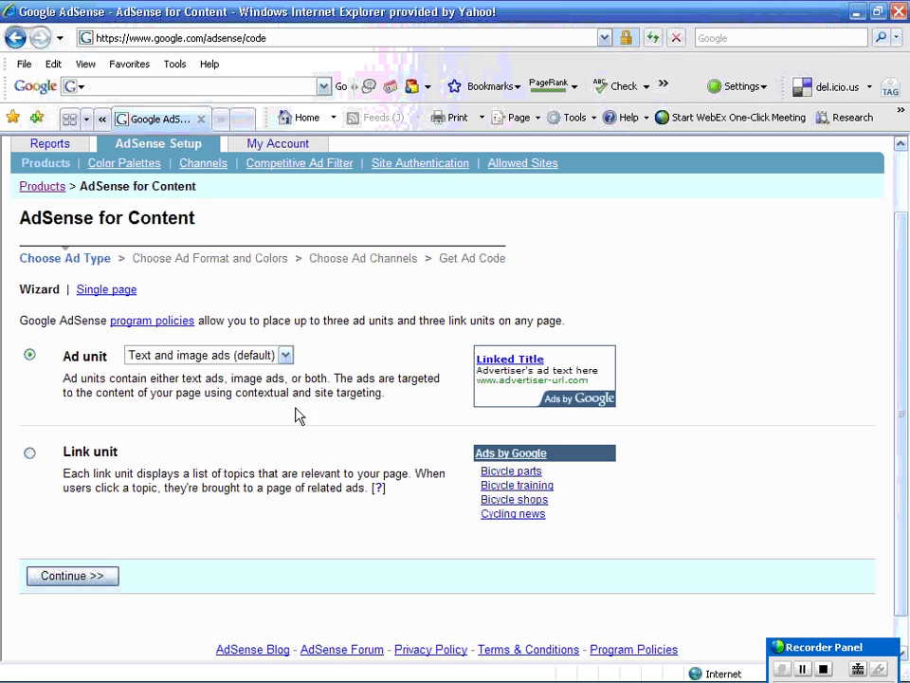
click(87, 582)
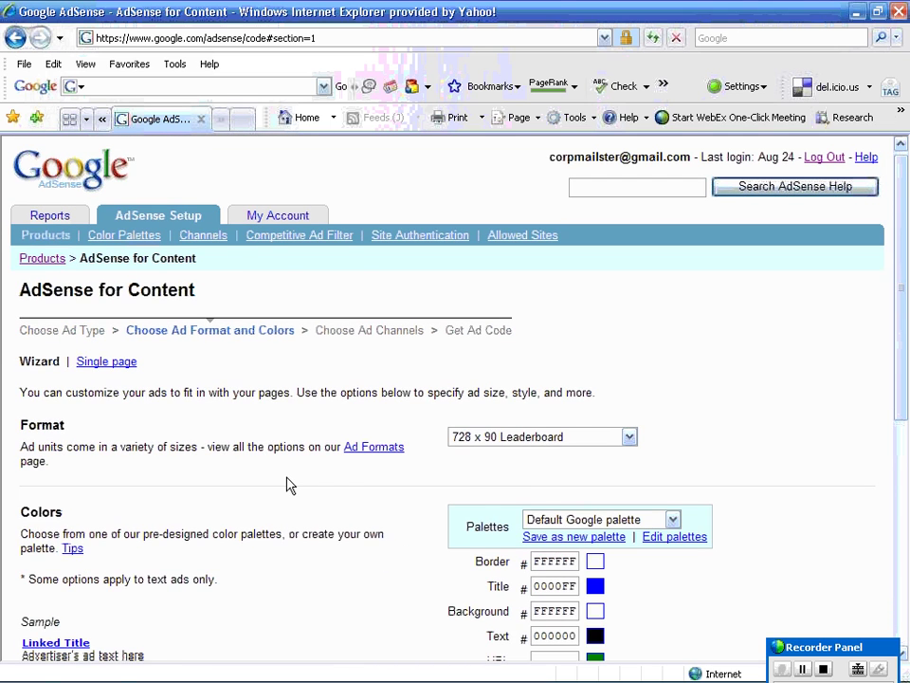
scroll(287, 483, down, 1)
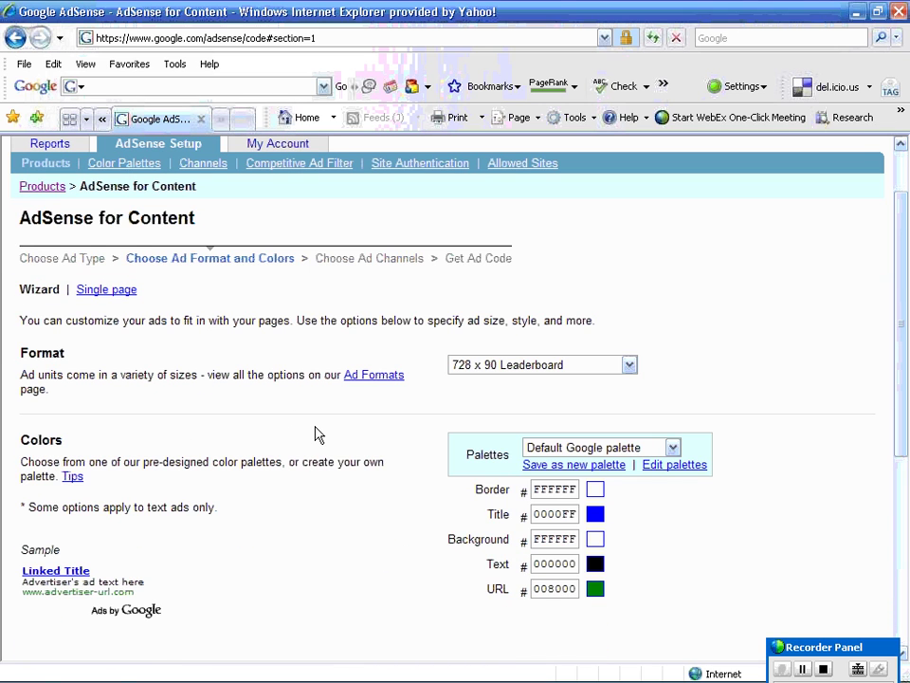
click(630, 365)
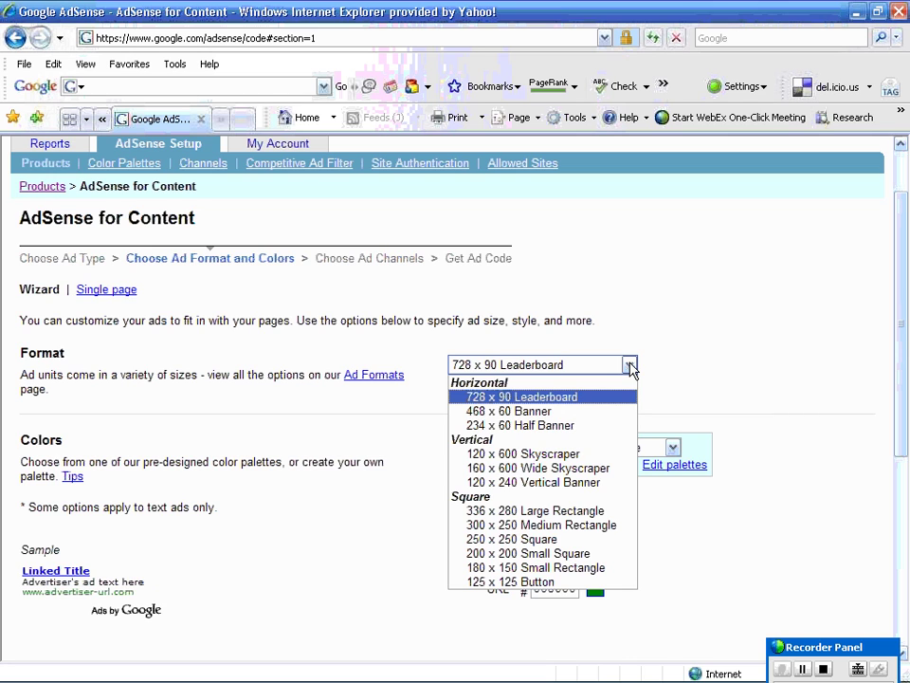
click(630, 366)
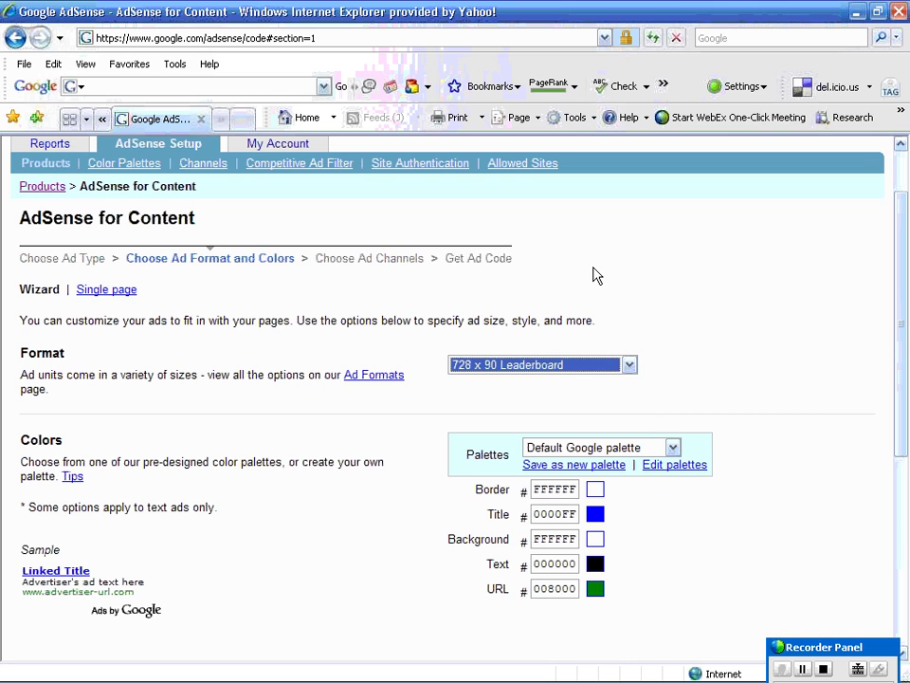
Open beerfaqs.com in a new browser tab, examine the Google ads between its posts, and close that tab
click(241, 121)
text(beer)
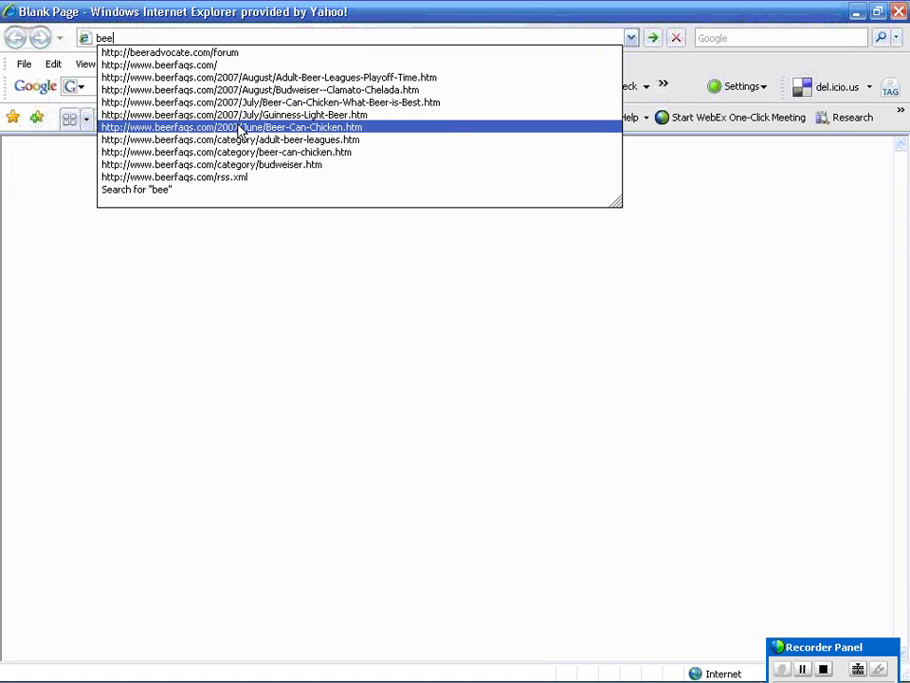
click(204, 66)
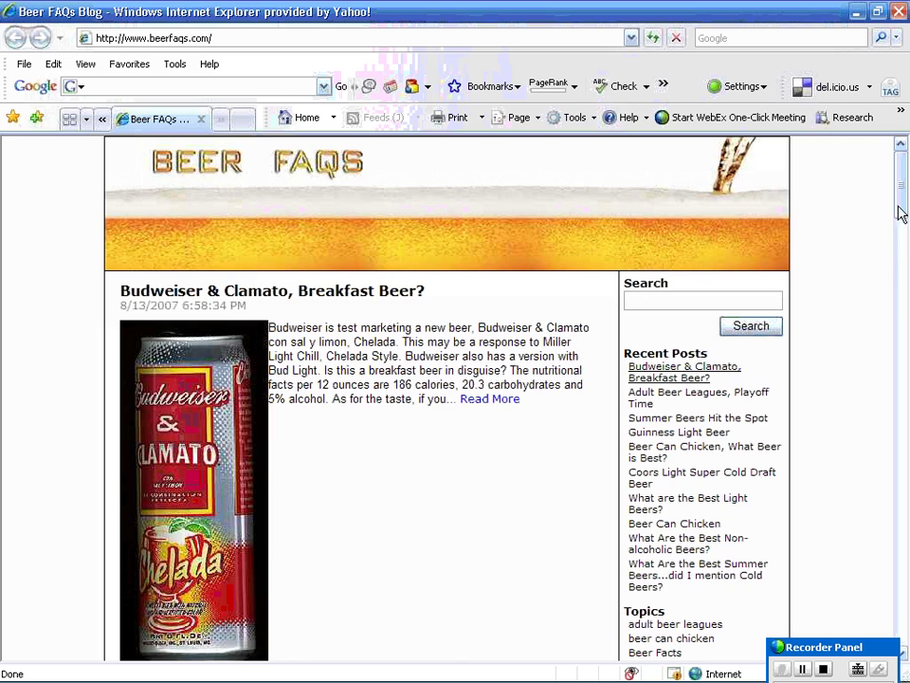
drag(901, 211, 903, 311)
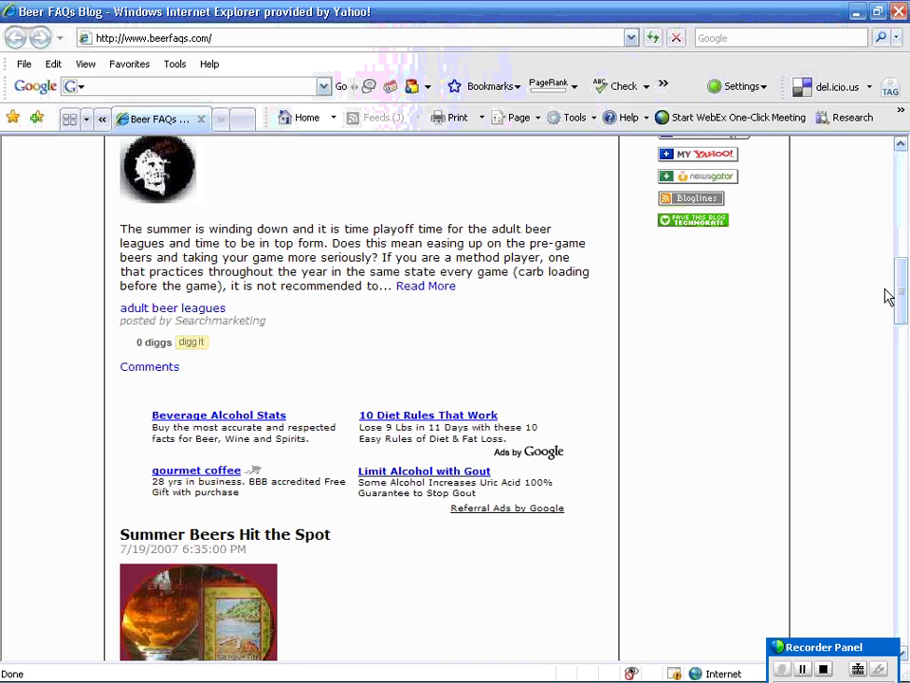
drag(904, 294, 900, 373)
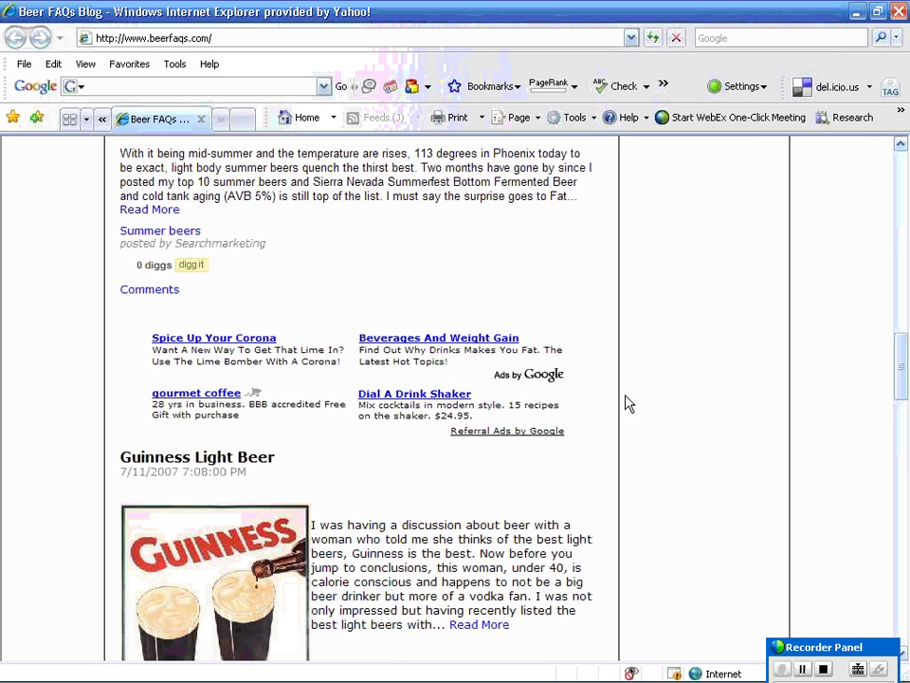
click(201, 119)
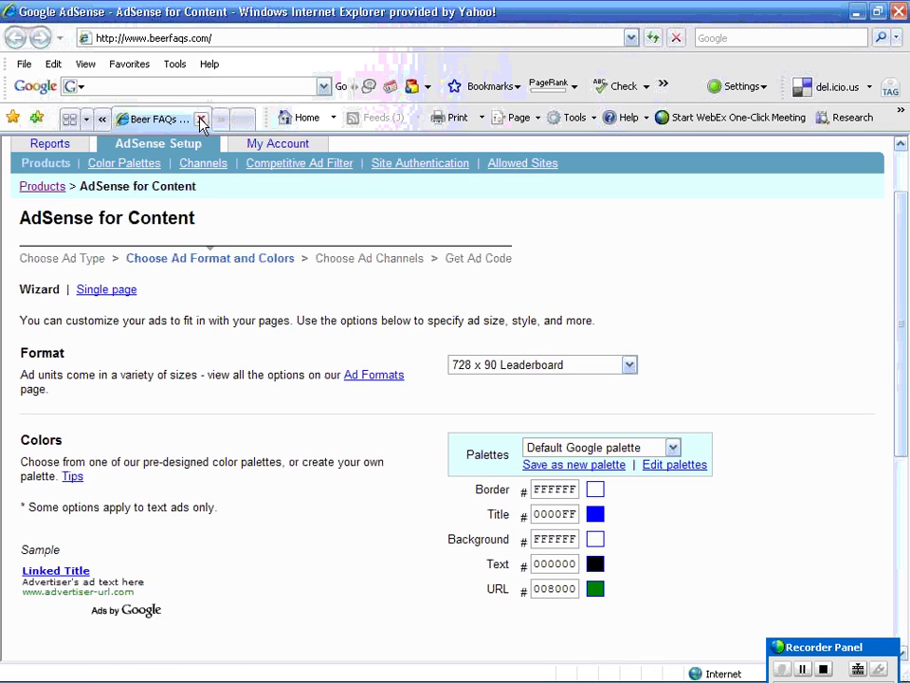
Set the ad format to 468 x 60 Banner
click(630, 365)
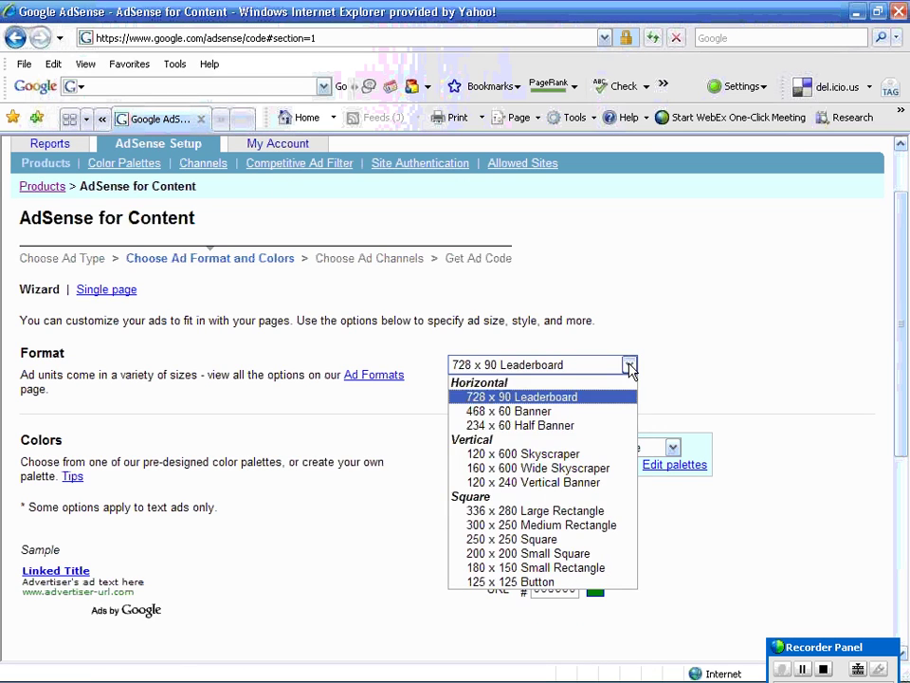
click(556, 414)
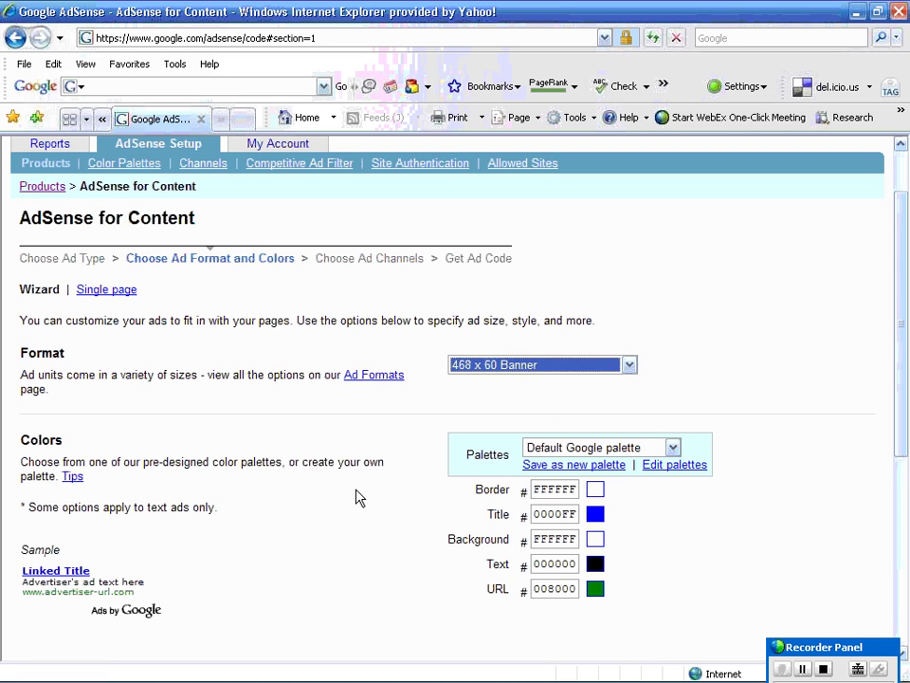
Keep the Default Google palette and the remaining default options, and continue to the ad channel choice
scroll(398, 508, down, 1)
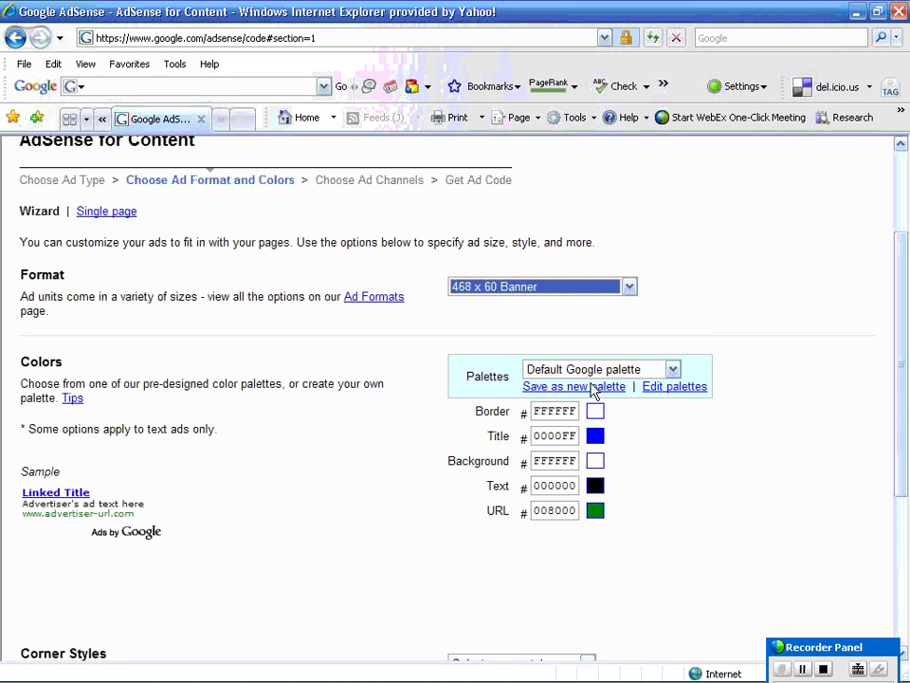
click(672, 370)
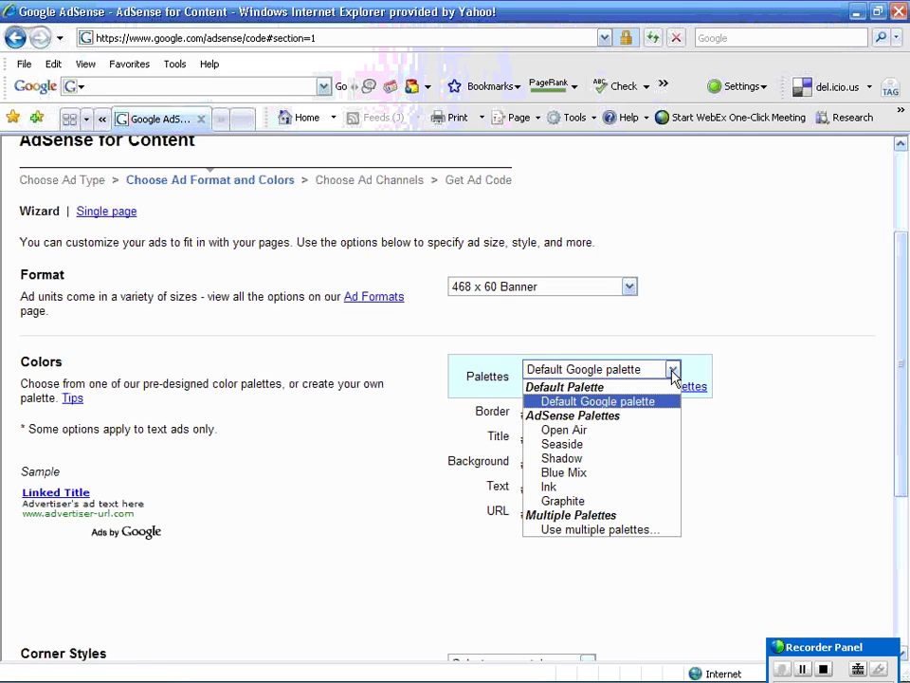
click(672, 372)
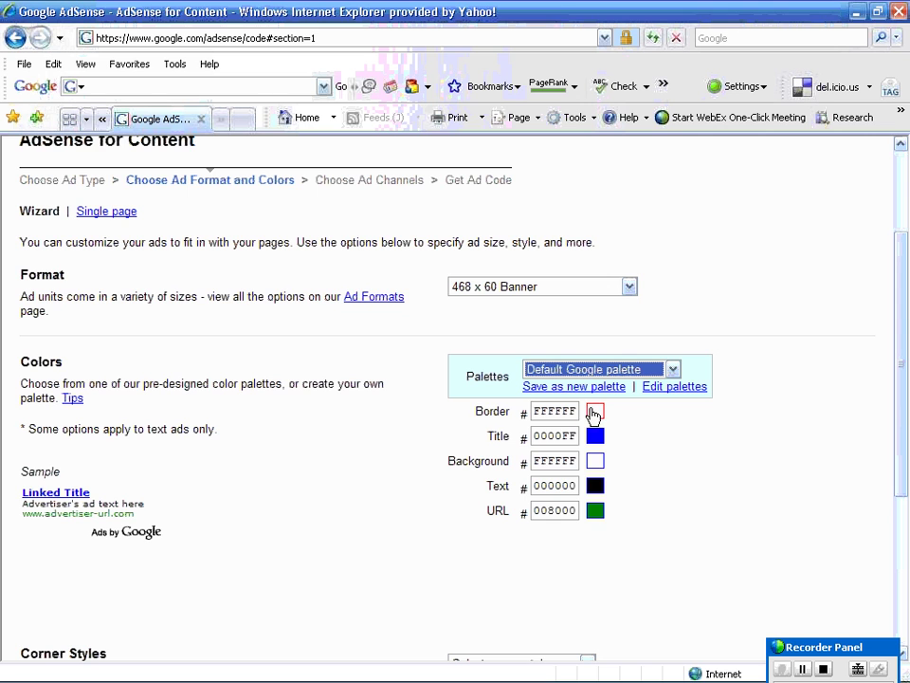
scroll(393, 552, down, 1)
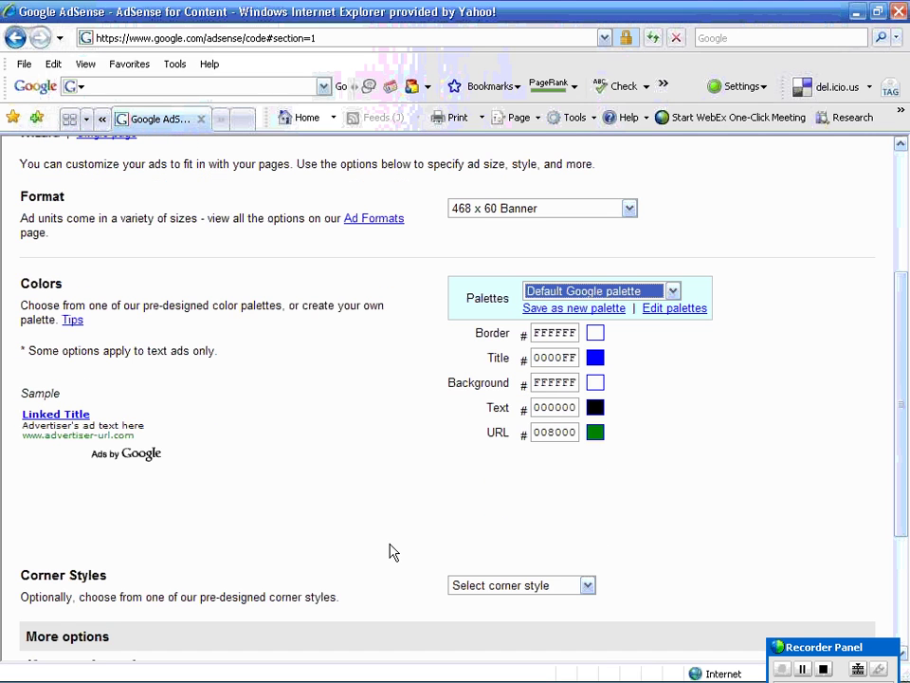
scroll(393, 551, down, 1)
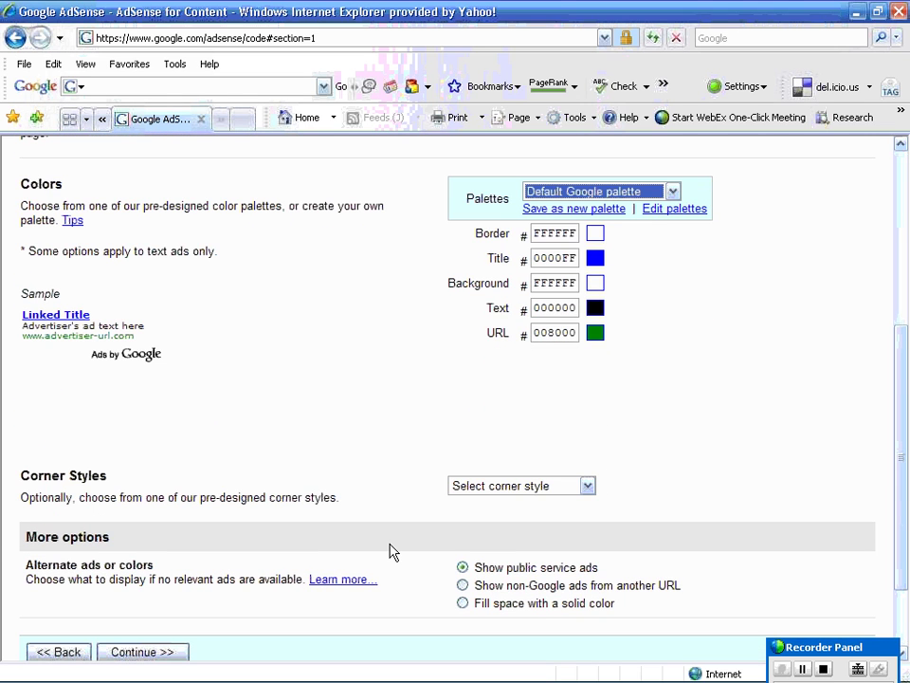
scroll(392, 551, down, 1)
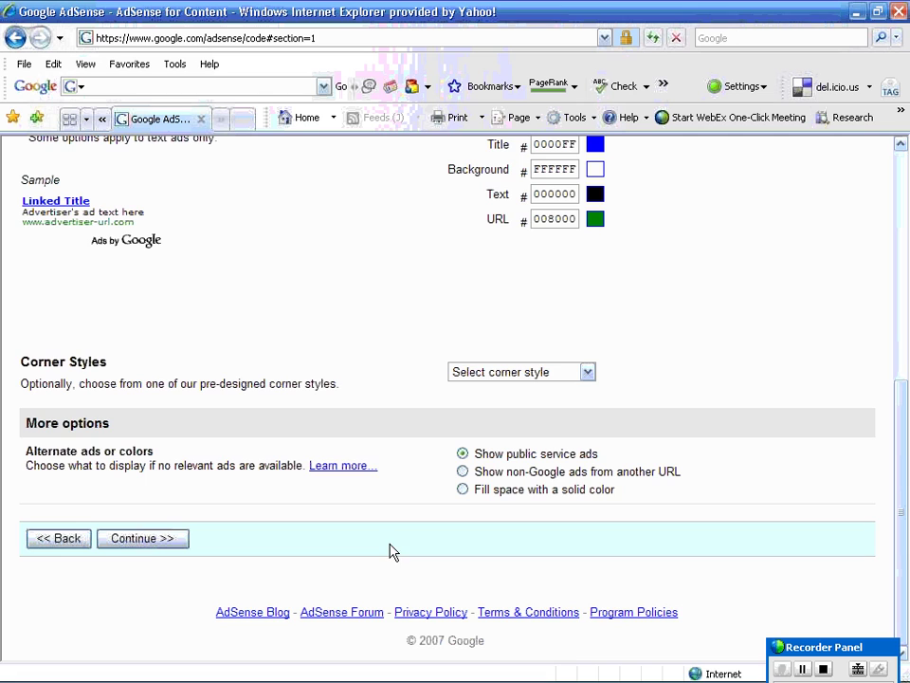
click(149, 543)
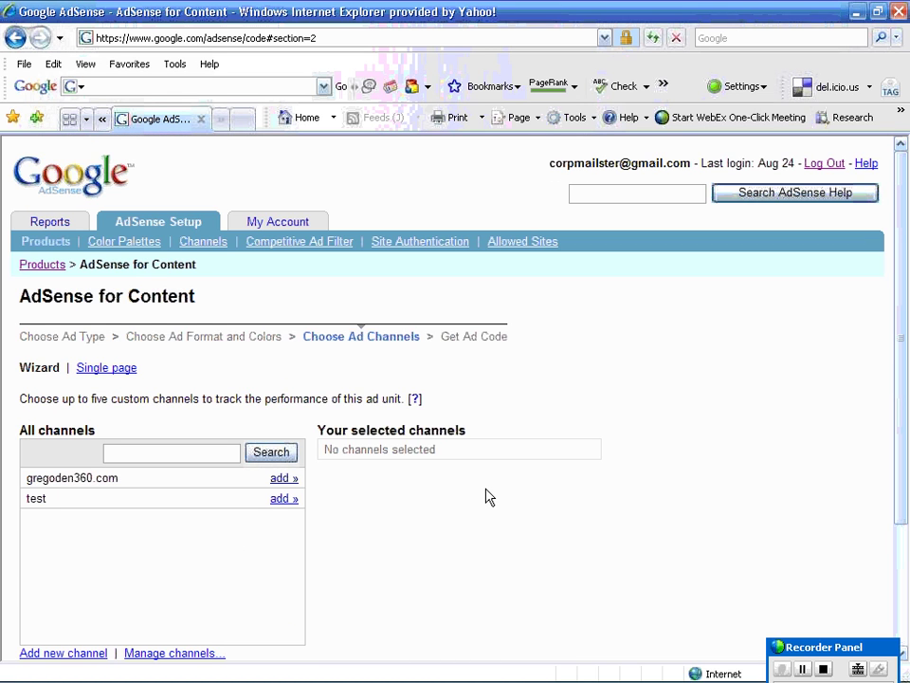
Leave the custom channels unselected and bring up the generated AdSense code in the single-page layout
scroll(487, 494, down, 1)
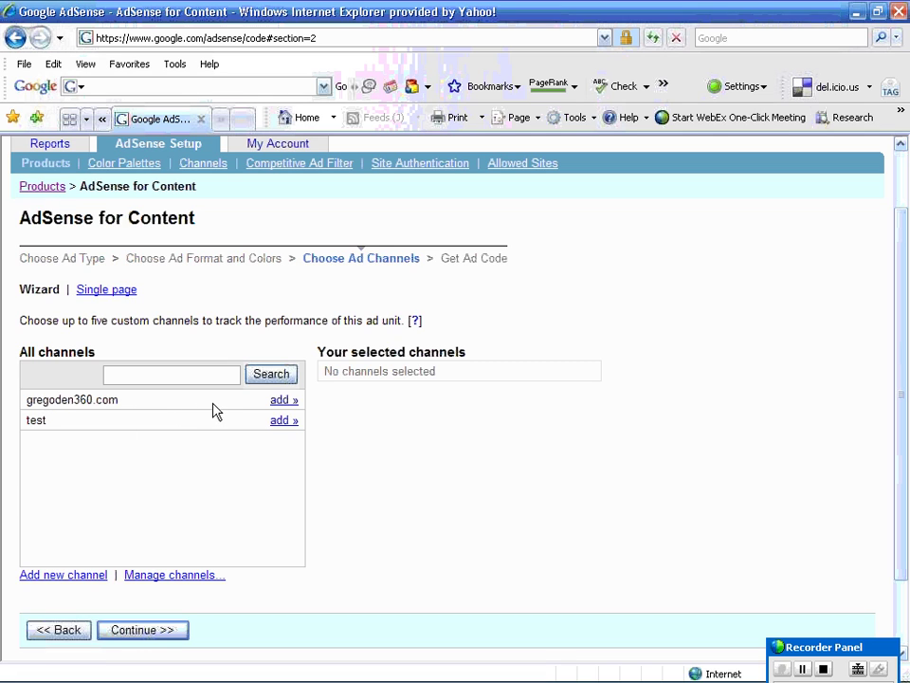
click(107, 294)
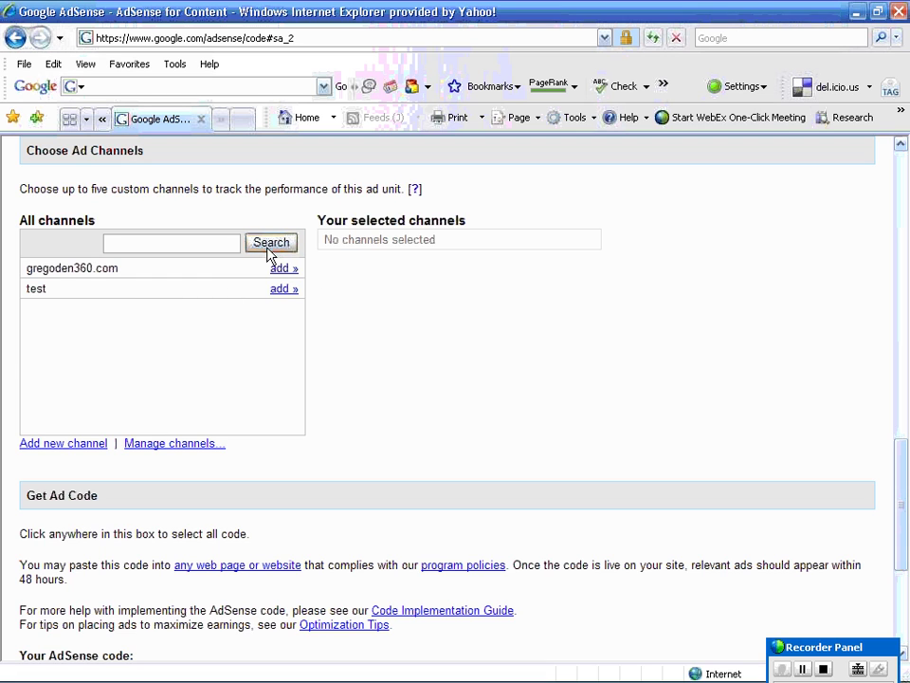
mouse_move(868, 647)
scroll(878, 567, down, 1)
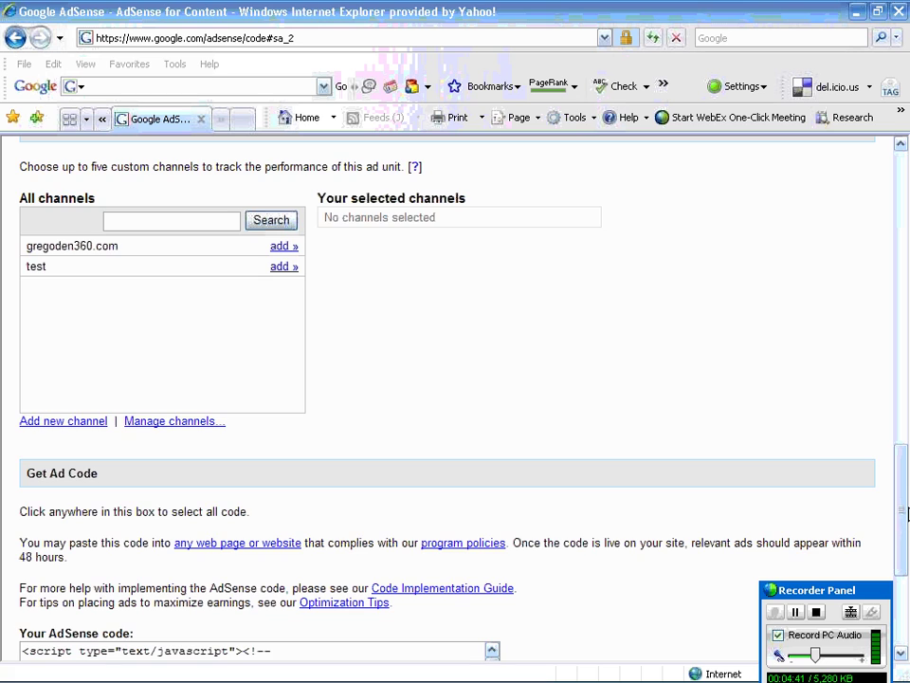
drag(904, 512, 906, 592)
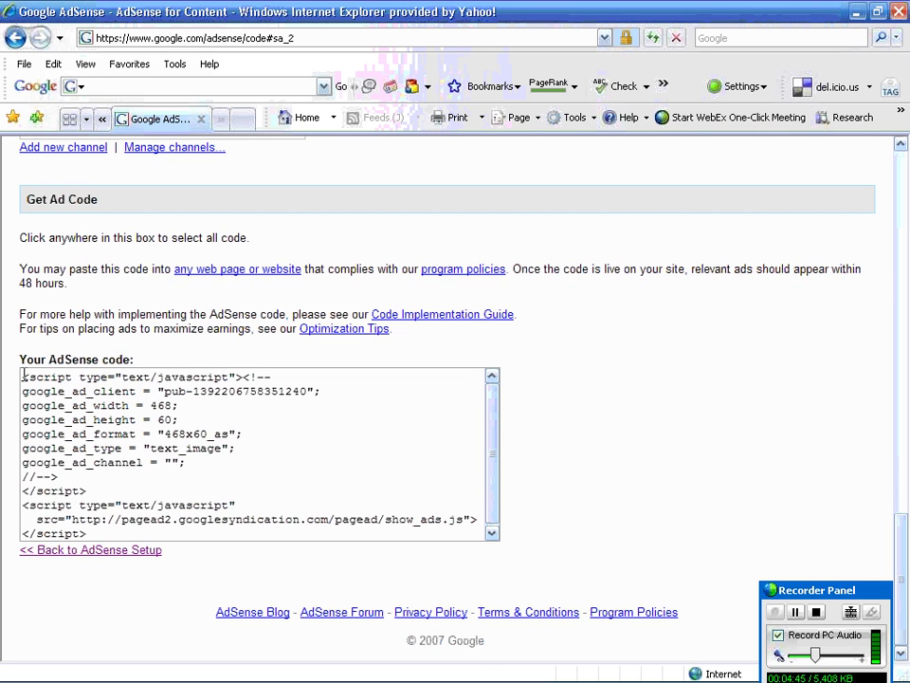
Copy the entire generated AdSense code for the 468 x 60 ad unit
drag(22, 376, 214, 575)
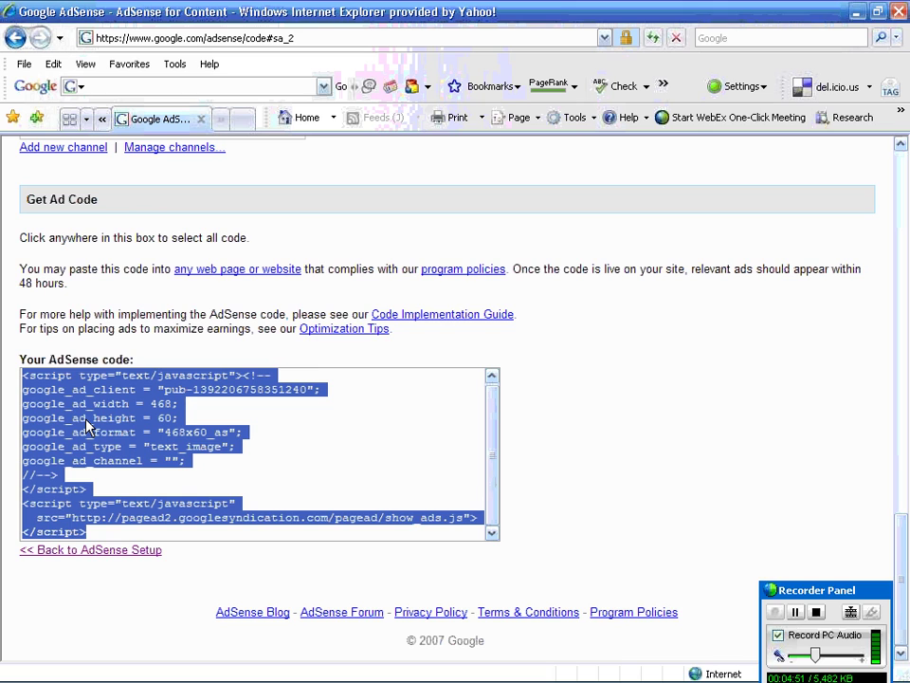
scroll(86, 427, up, 1)
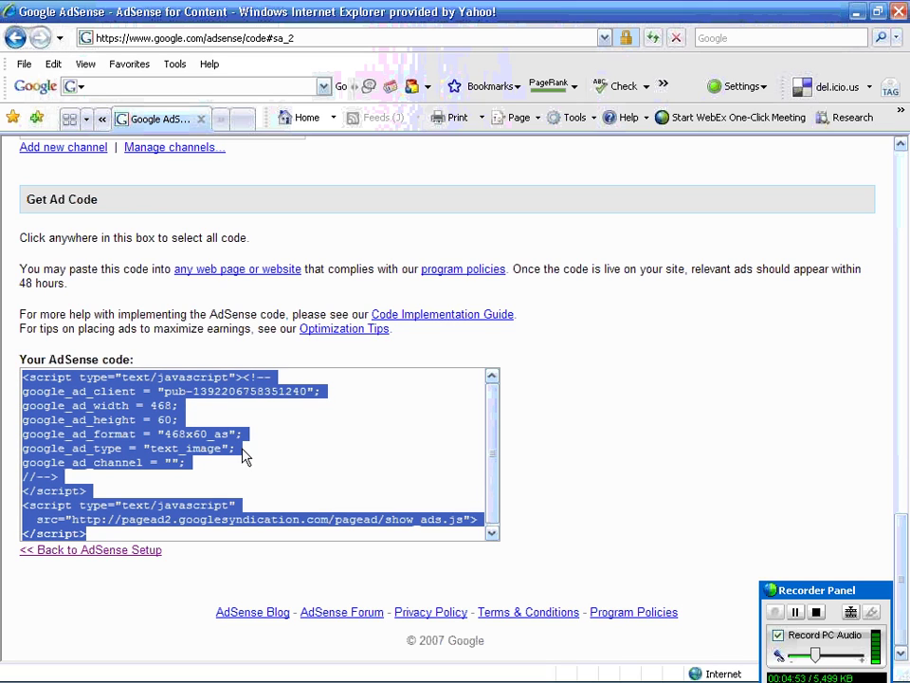
right_click(137, 436)
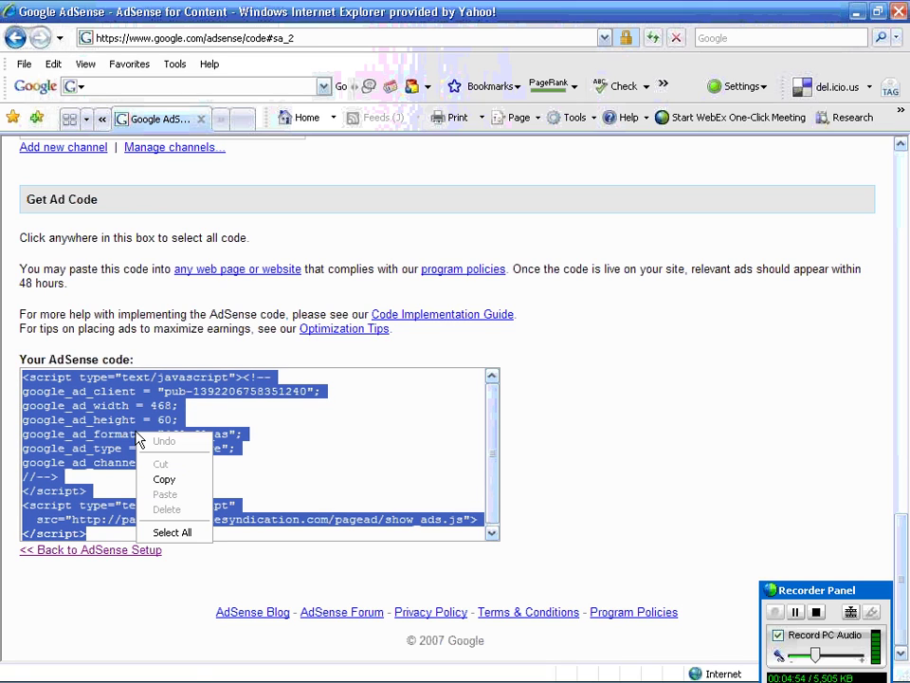
click(180, 481)
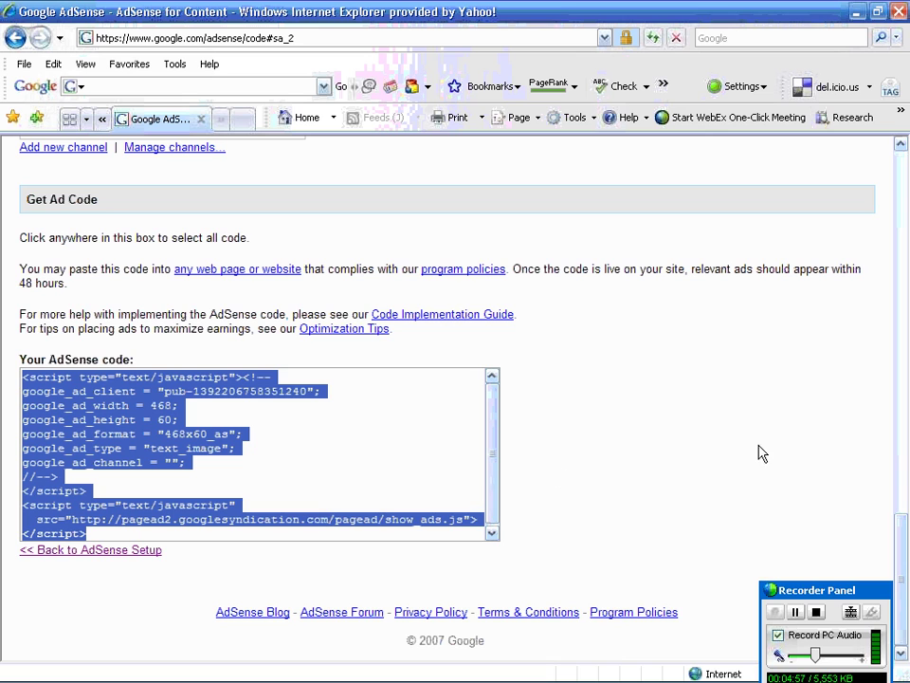
Switch to the Moguling Manage Adsense page of beerfaqs.com, copy all of its existing code and submit the form
click(102, 120)
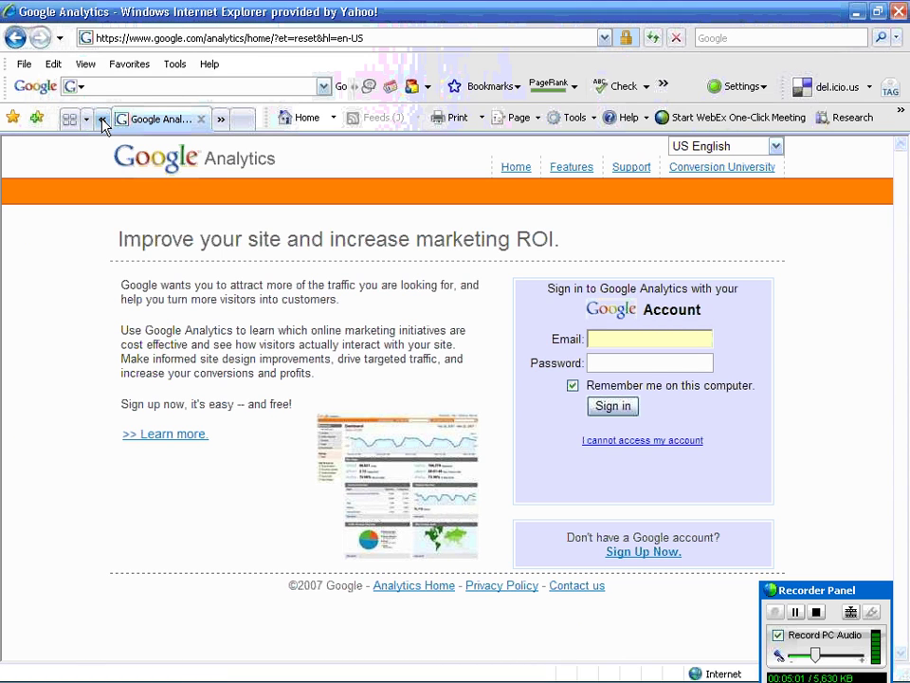
click(102, 119)
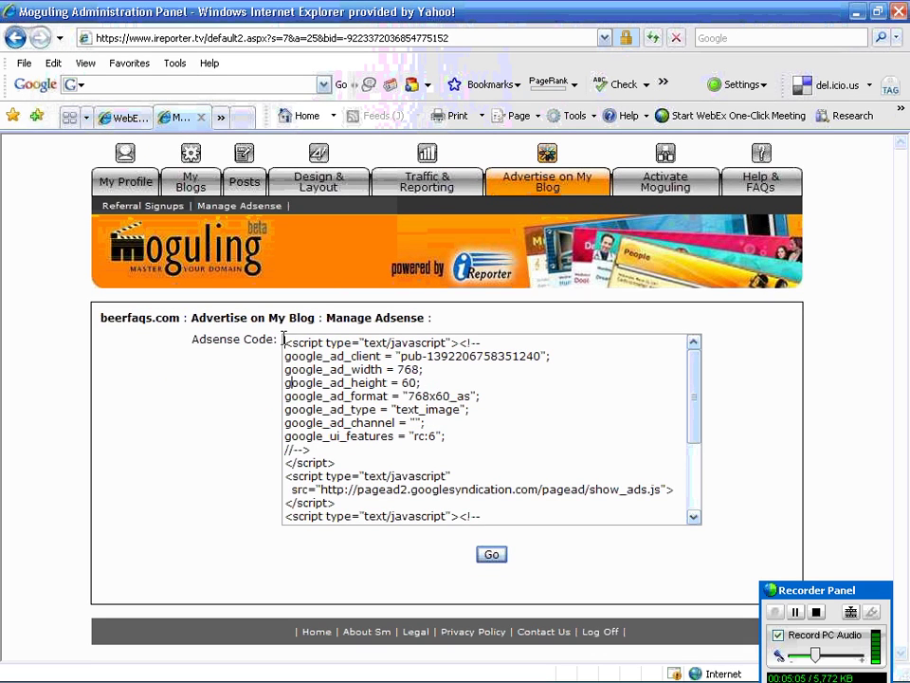
drag(284, 338, 455, 587)
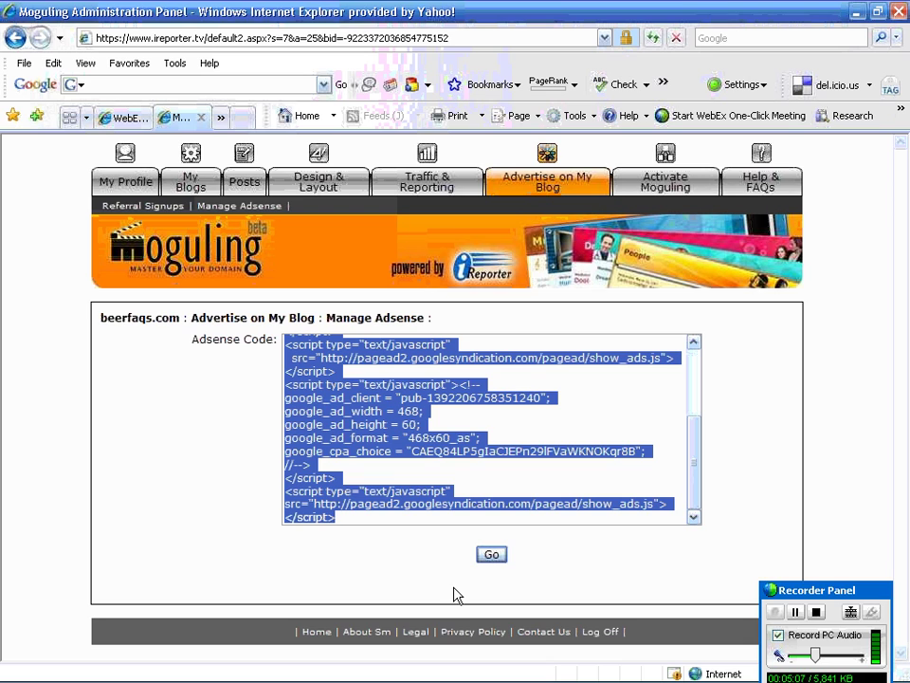
right_click(376, 440)
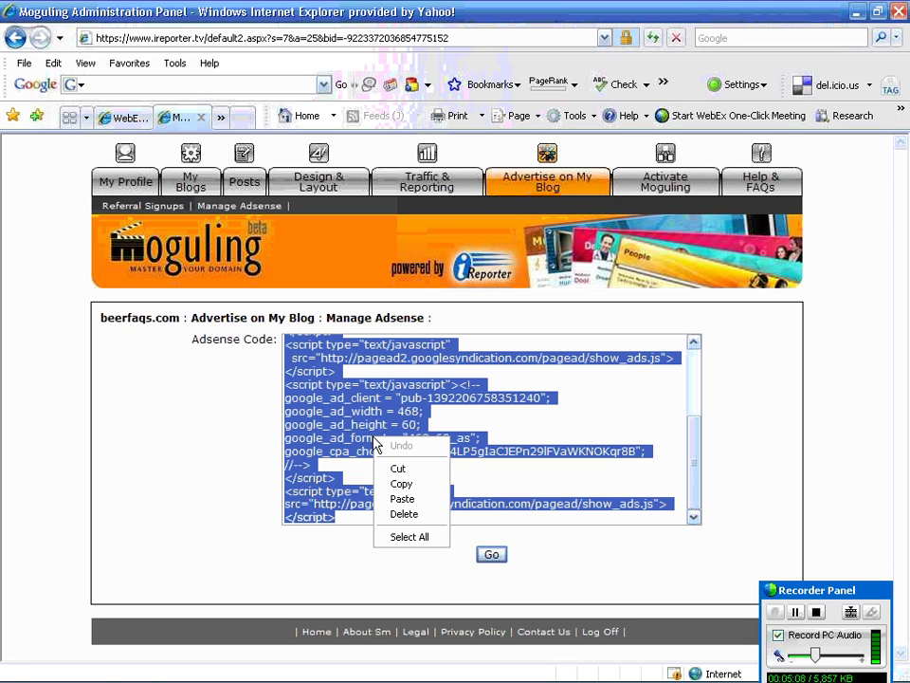
click(401, 483)
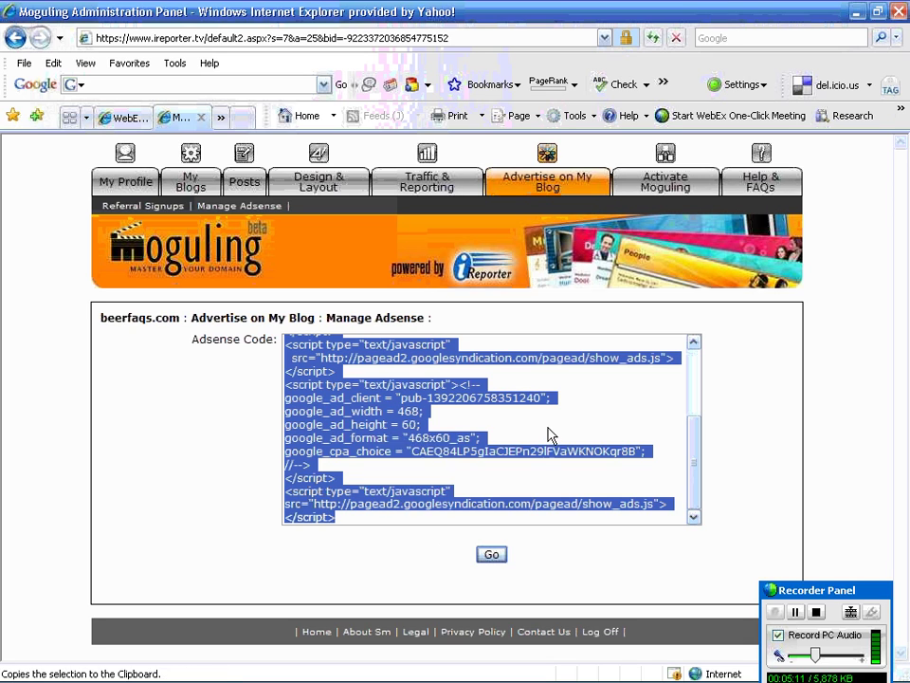
click(549, 432)
click(491, 555)
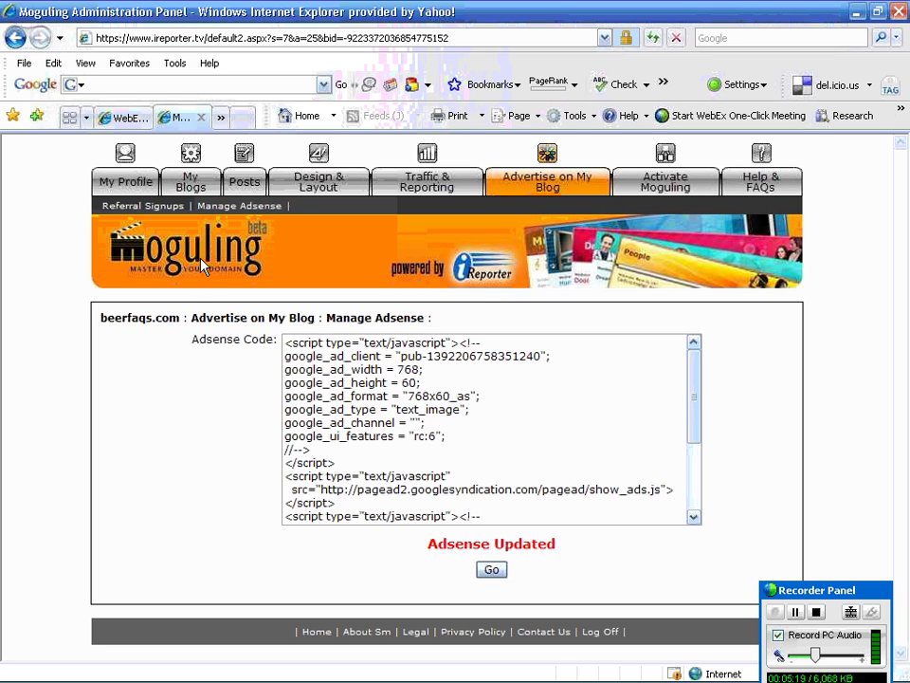
Open beerfaqs.com from the list of Moguling blogs, look over the live page and close its window
click(190, 183)
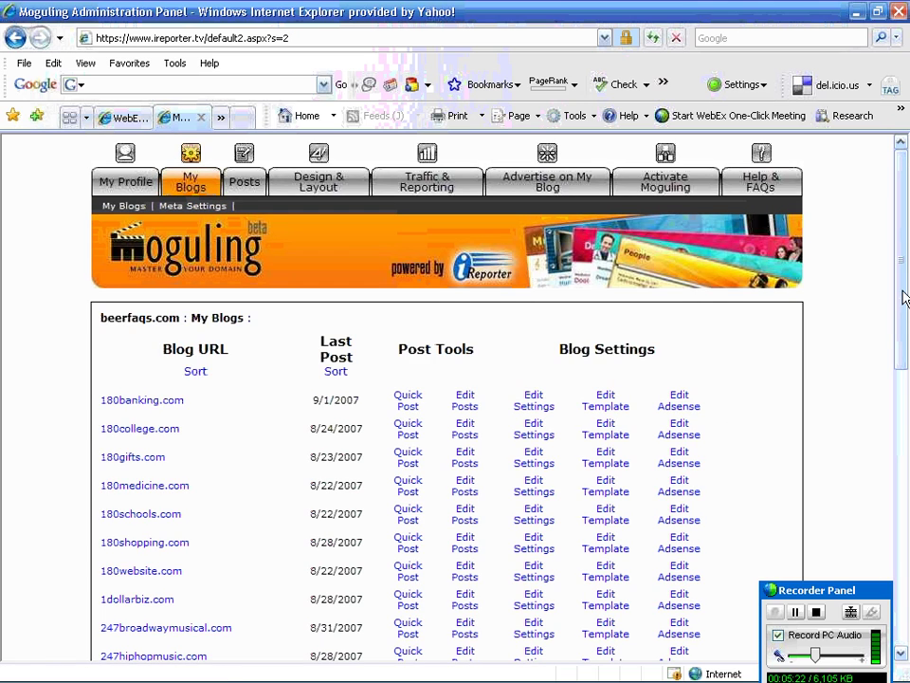
drag(904, 298, 906, 420)
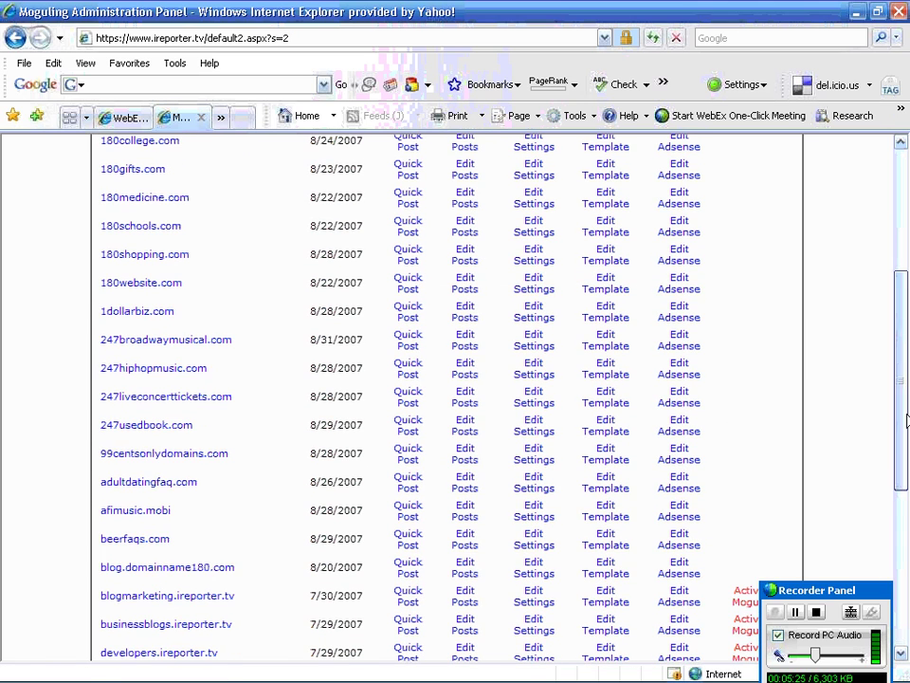
click(135, 540)
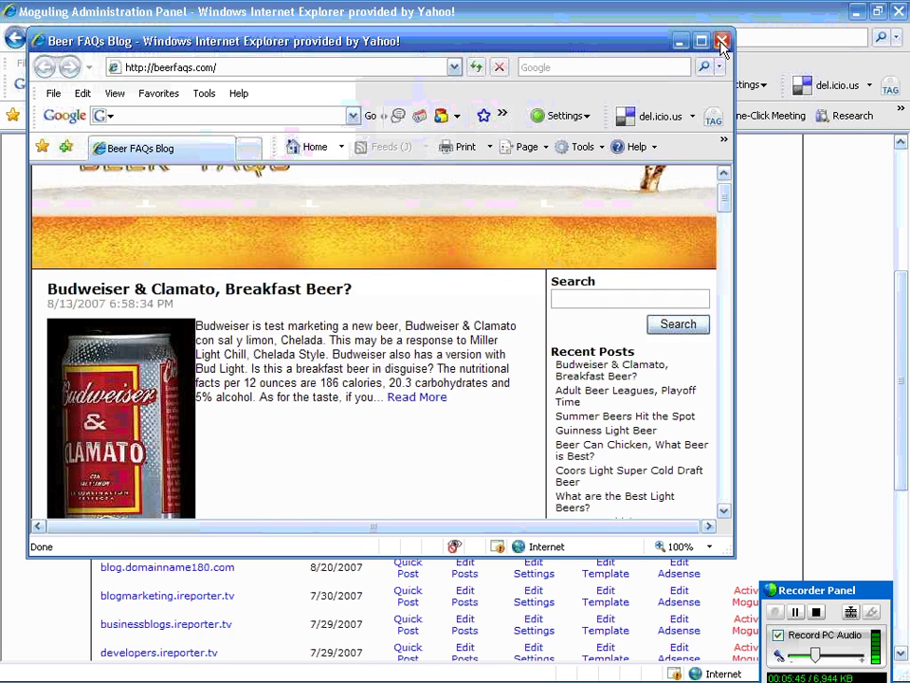
click(722, 42)
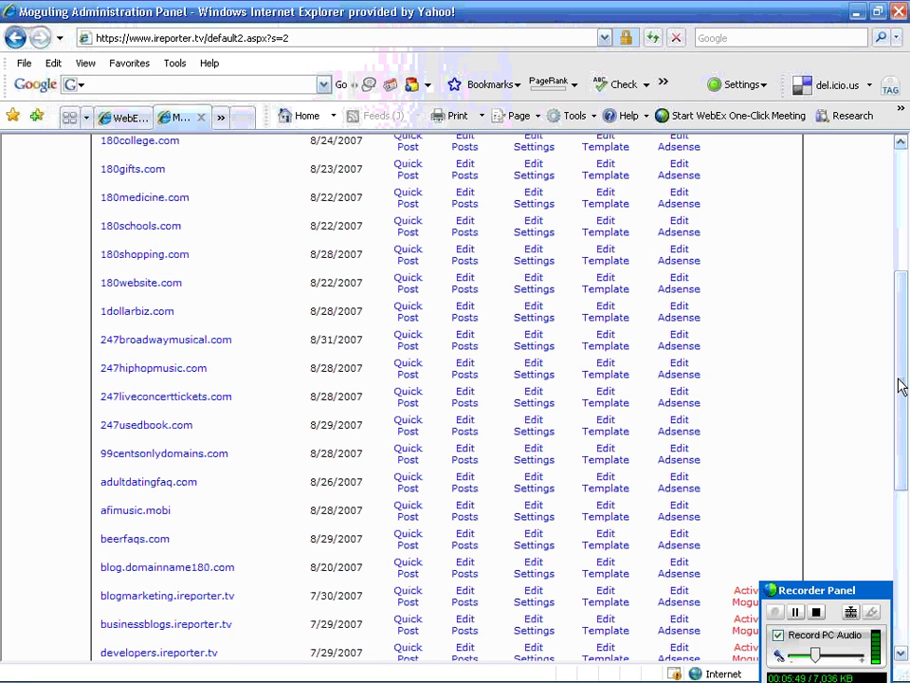
Show how to reach the AdSense code settings of beerfaqs.com from the blog list
click(681, 543)
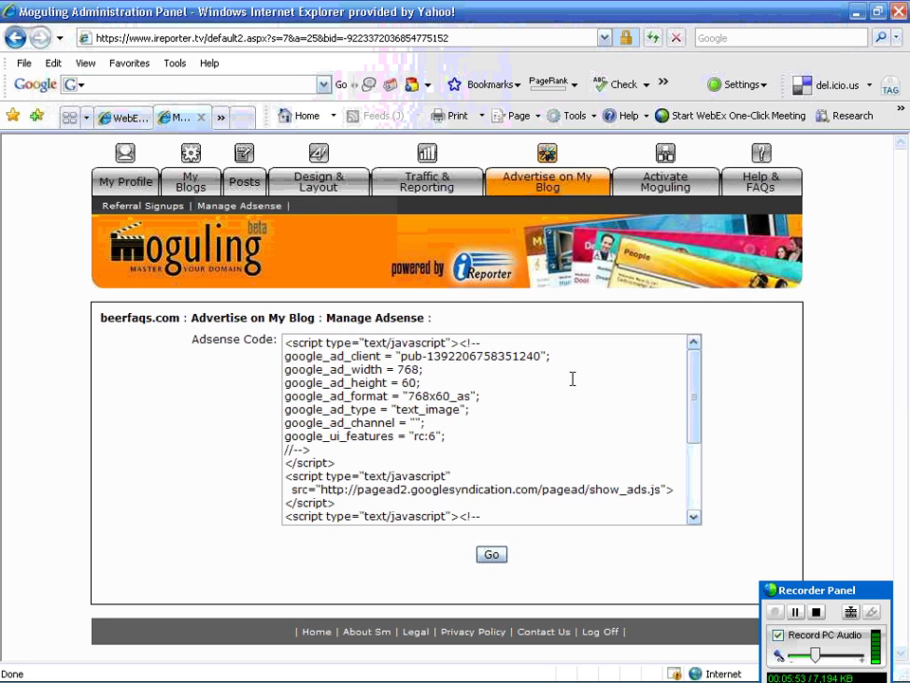
click(13, 38)
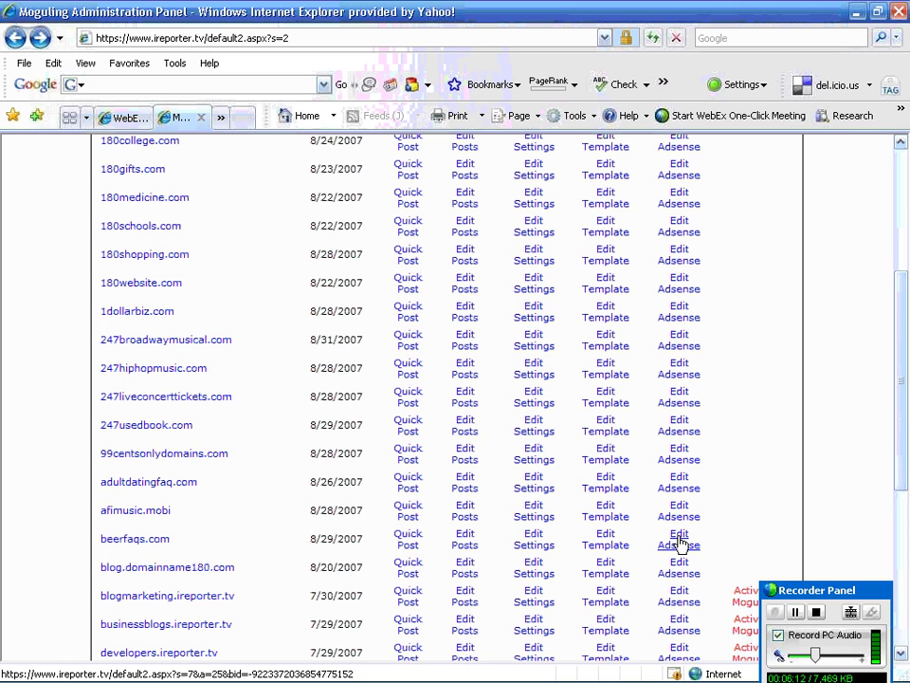
click(679, 543)
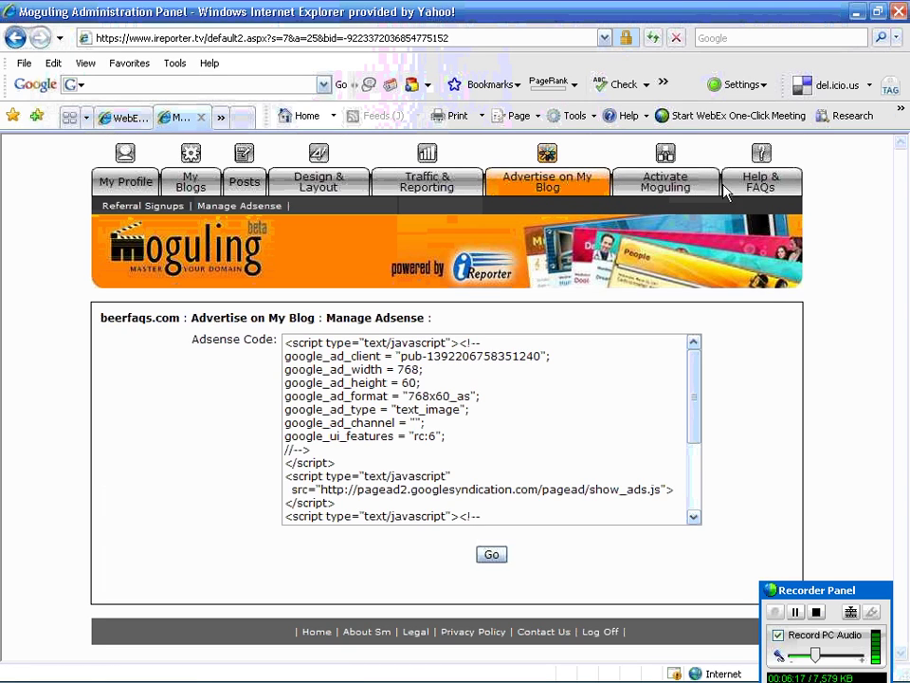
View the Moguling analytics code form for beerfaqs.com, switch to Google Analytics and highlight google.com/analytics in the page address
click(427, 187)
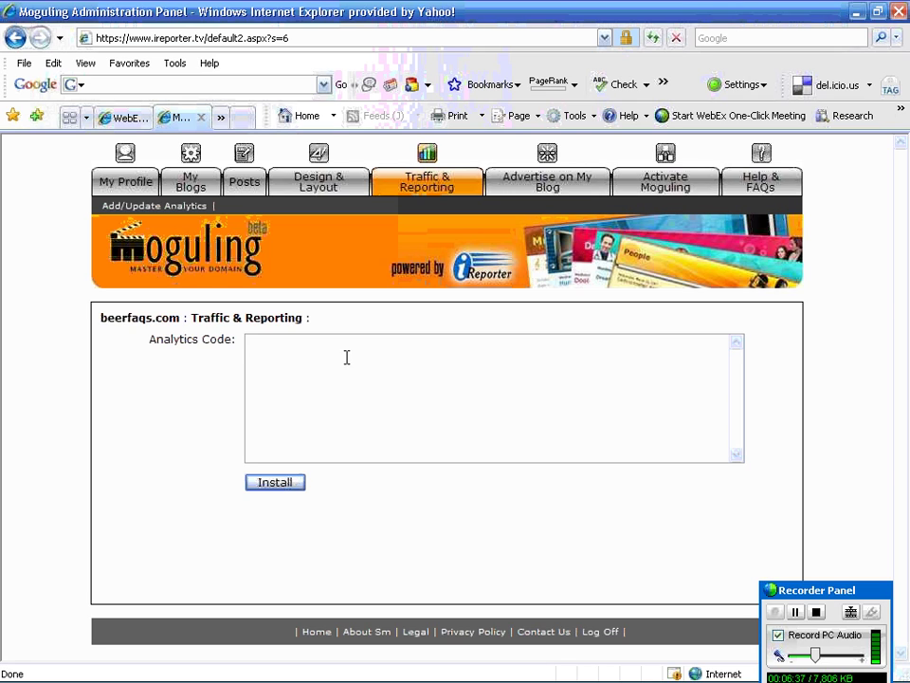
click(221, 119)
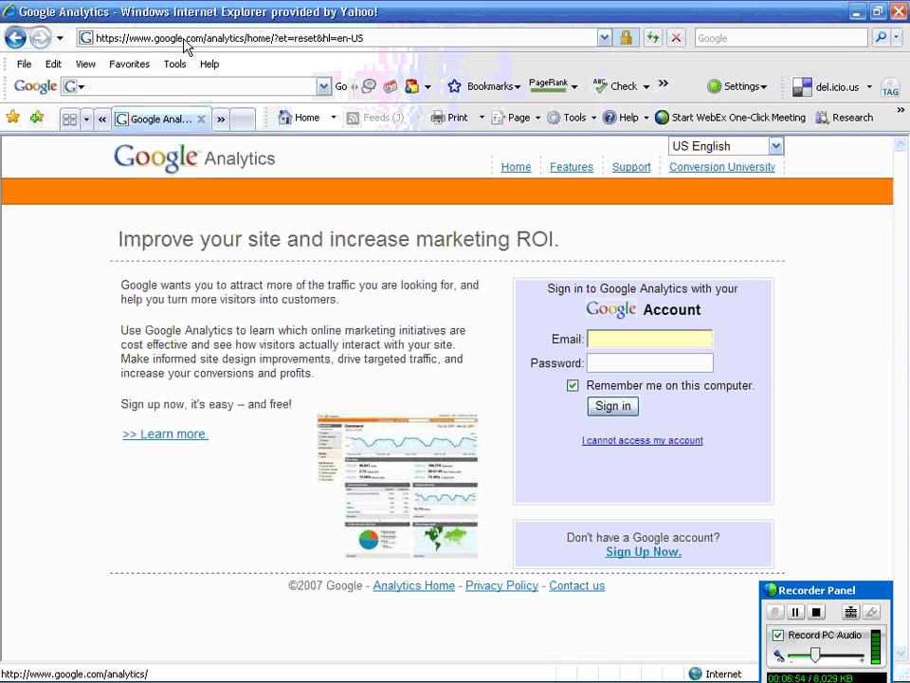
click(155, 39)
drag(156, 39, 247, 38)
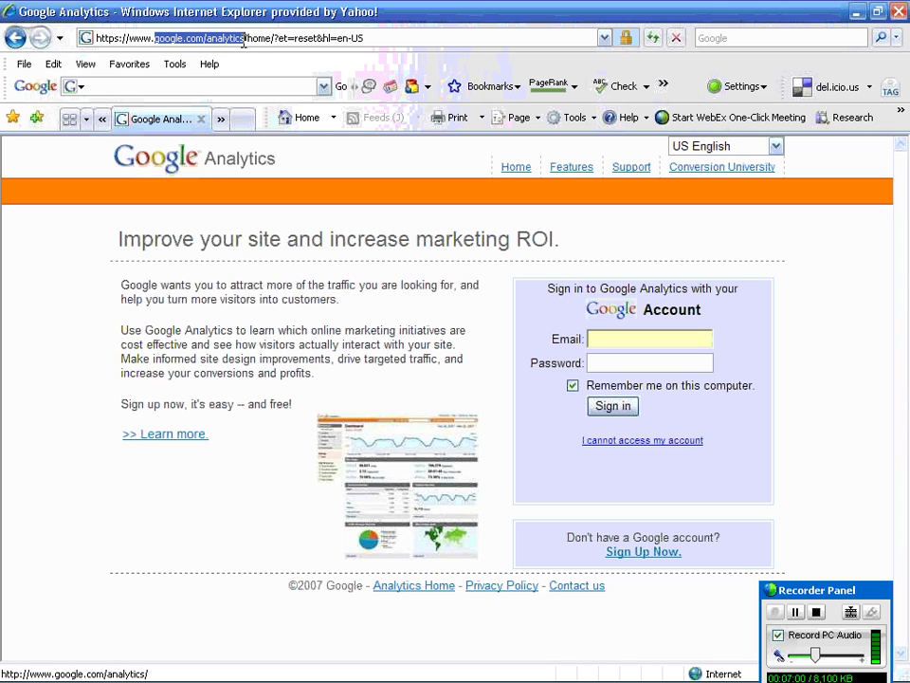
click(301, 35)
Sign in to Google Analytics with the account e-mail and look through the website profiles of the Micrositeblog account
click(630, 339)
text(cor)
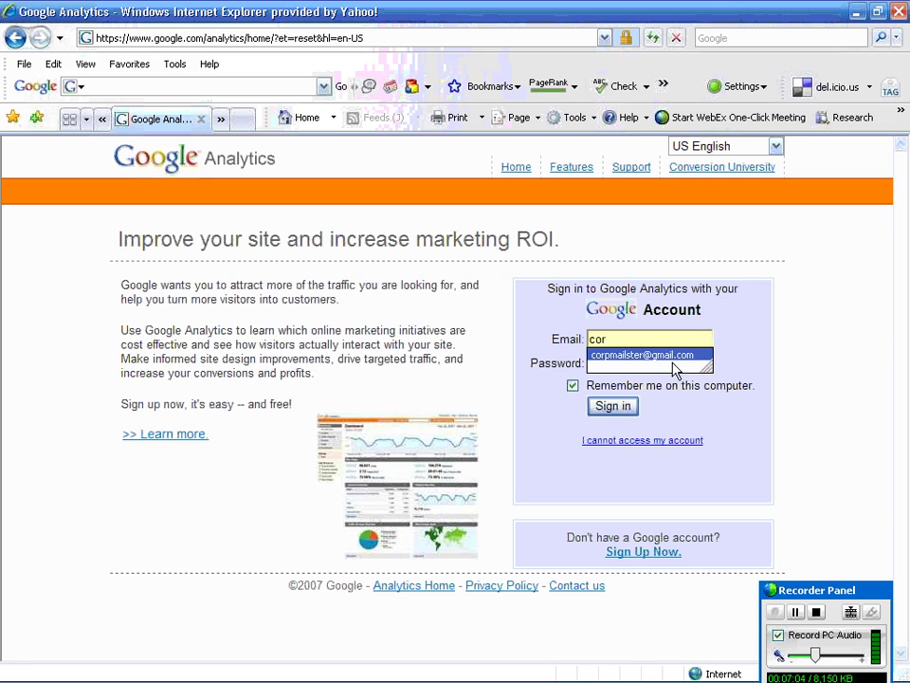
click(675, 358)
click(607, 409)
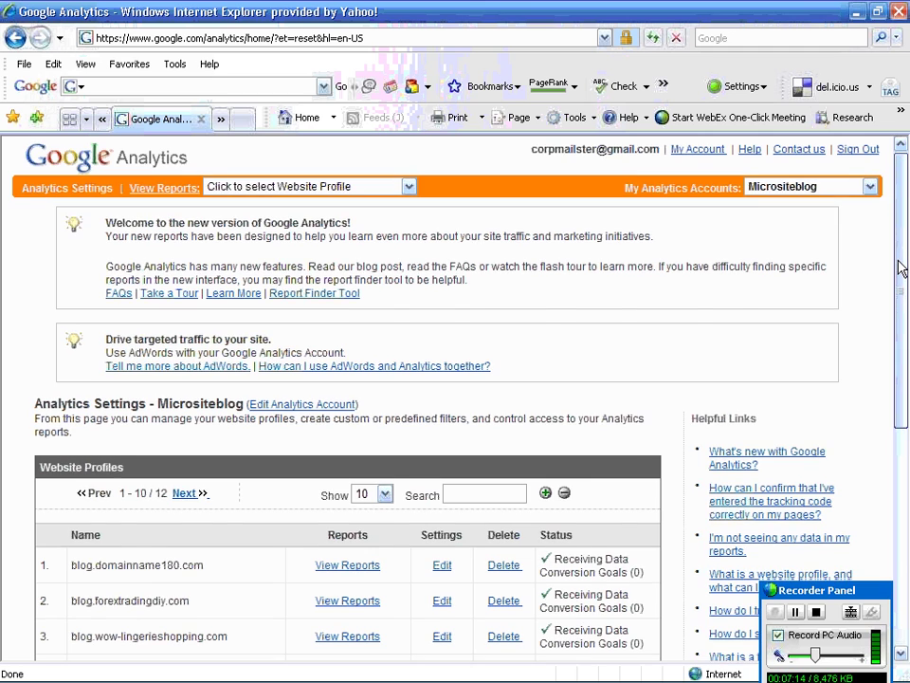
drag(902, 265, 902, 481)
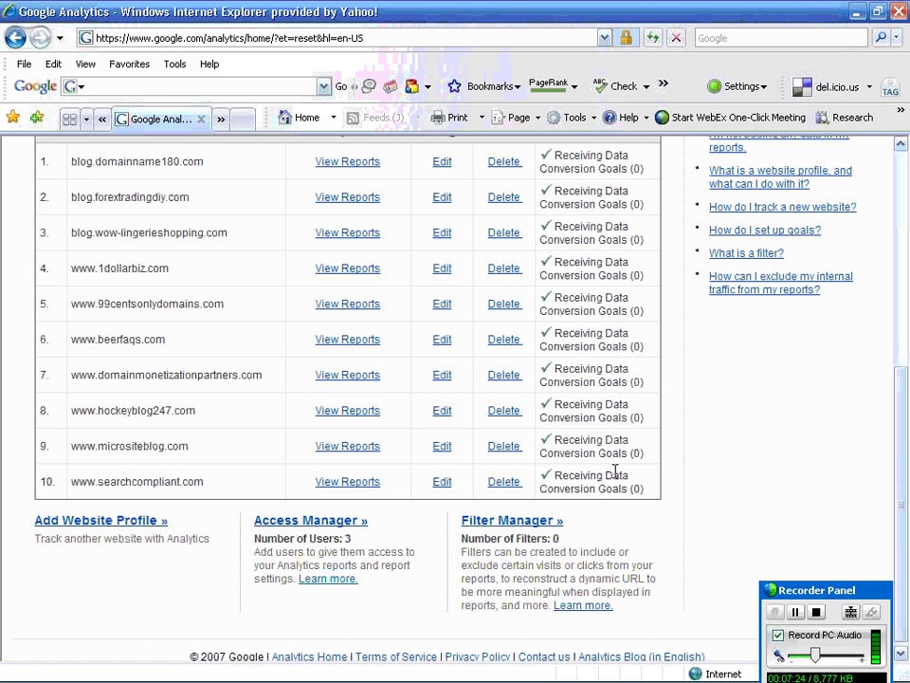
drag(900, 433, 902, 313)
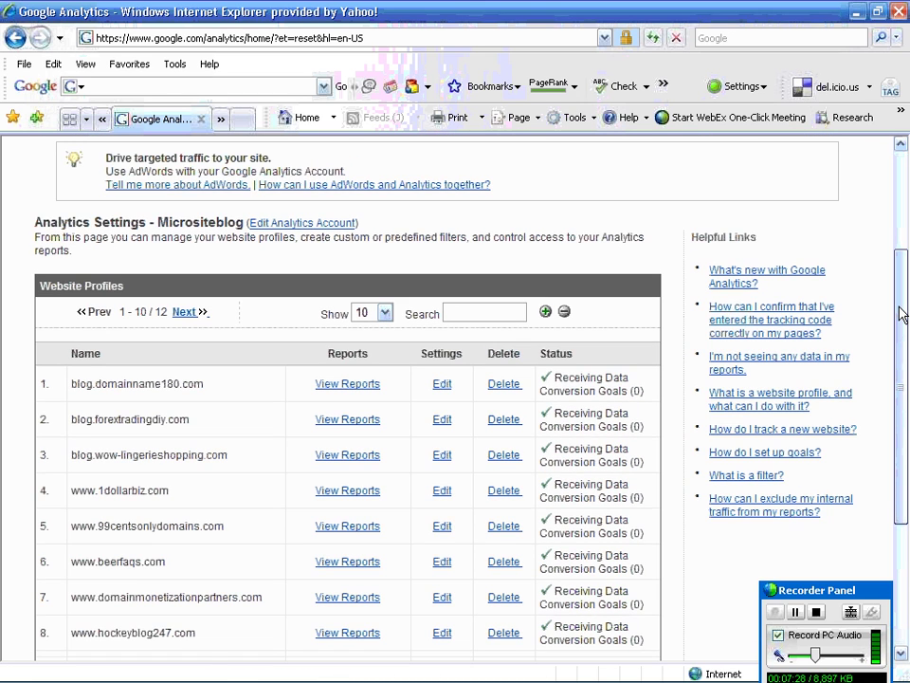
scroll(902, 313, down, 5)
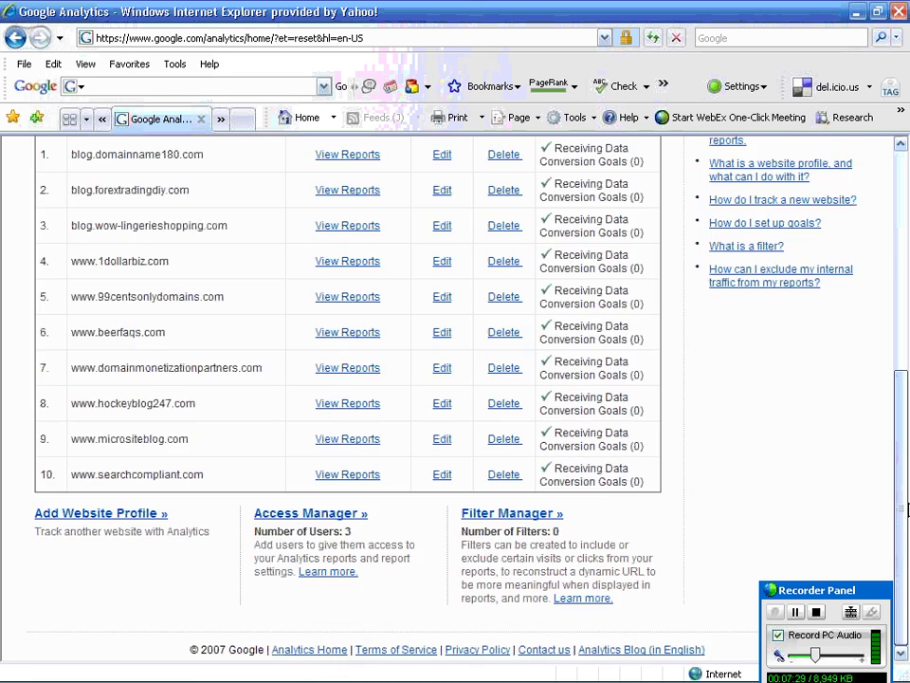
click(122, 515)
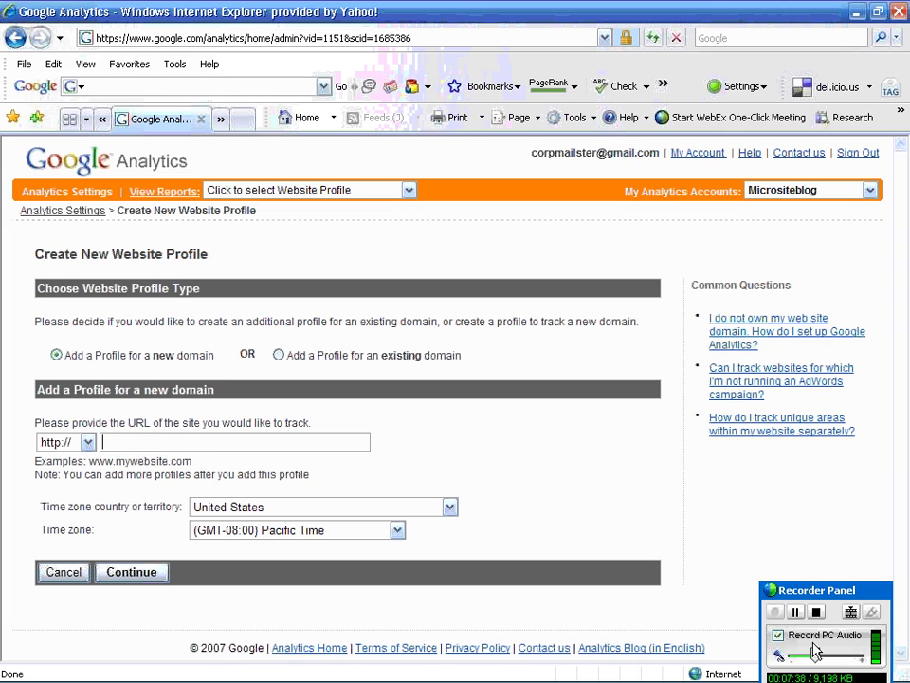
click(210, 442)
text(developers.i)
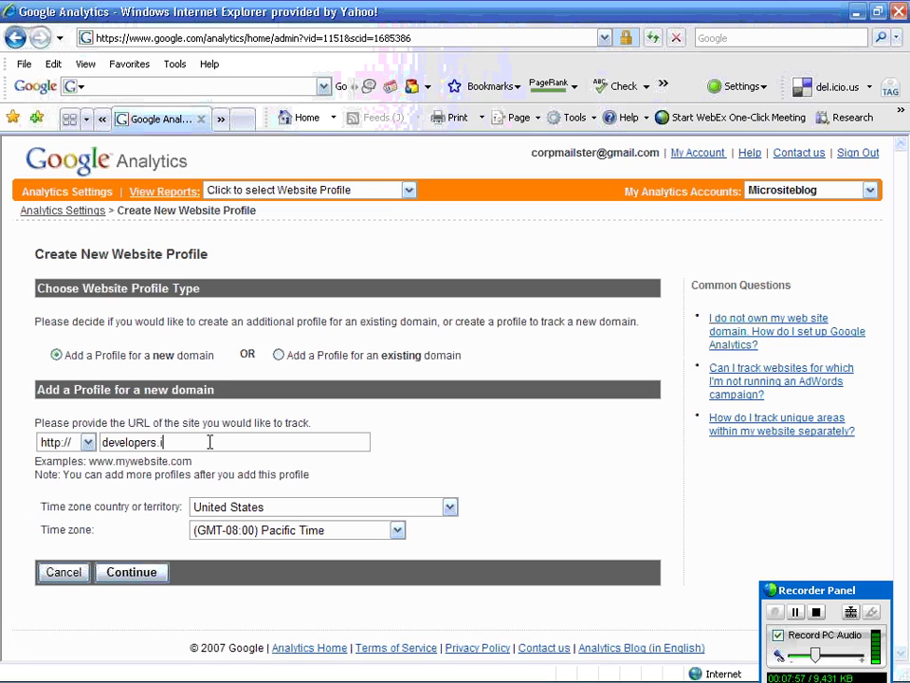
text(reporter.tv)
click(156, 572)
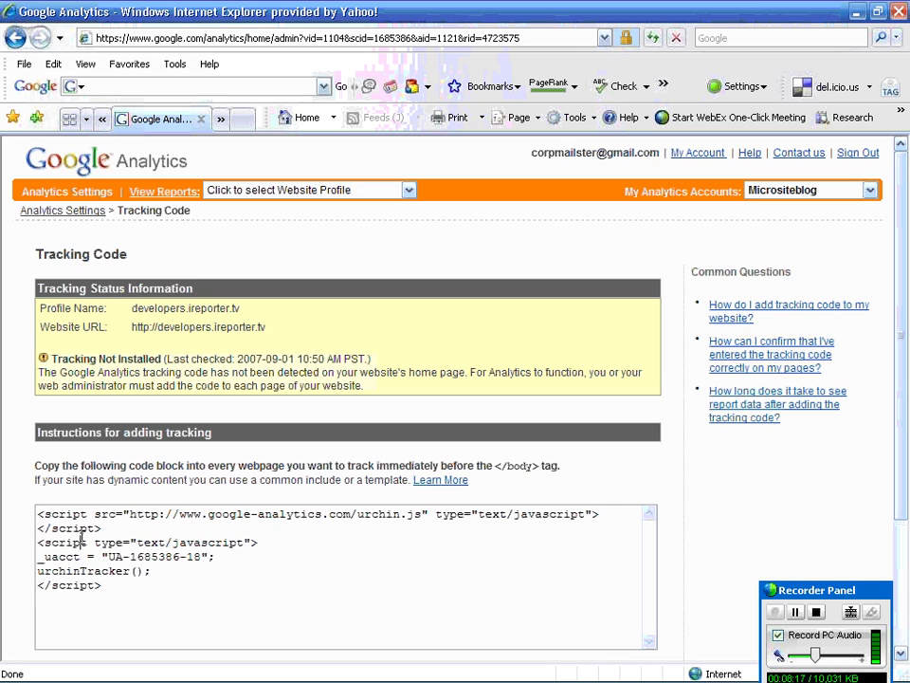
Copy the entire tracking code block for developers.ireporter.tv
key(ctrl+a)
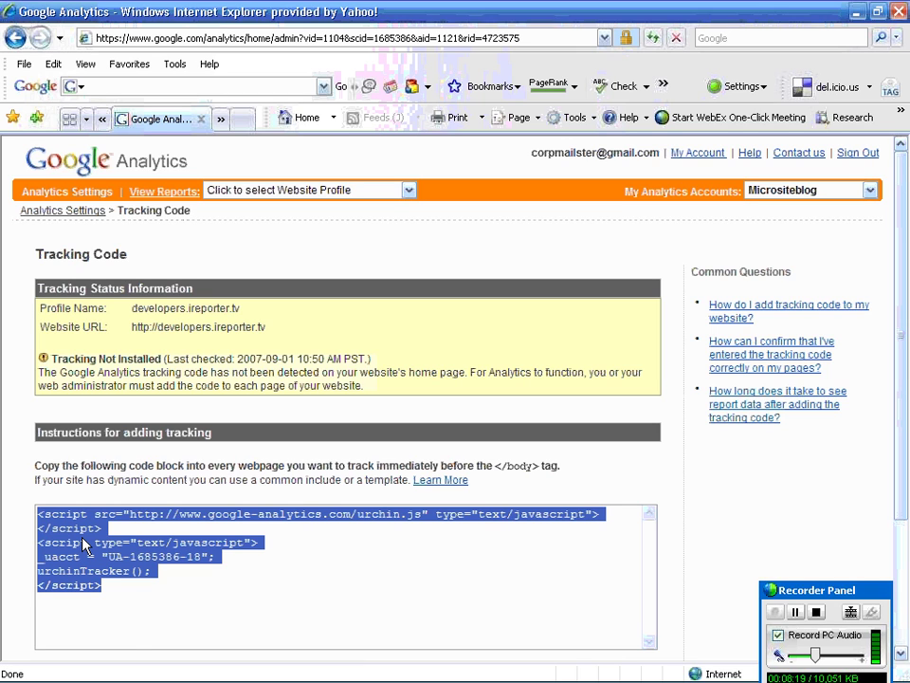
right_click(83, 537)
click(127, 593)
Switch to the Moguling Administration Panel, paste the tracking code as the analytics code of developers.ireporter.tv and install it
click(106, 124)
click(304, 352)
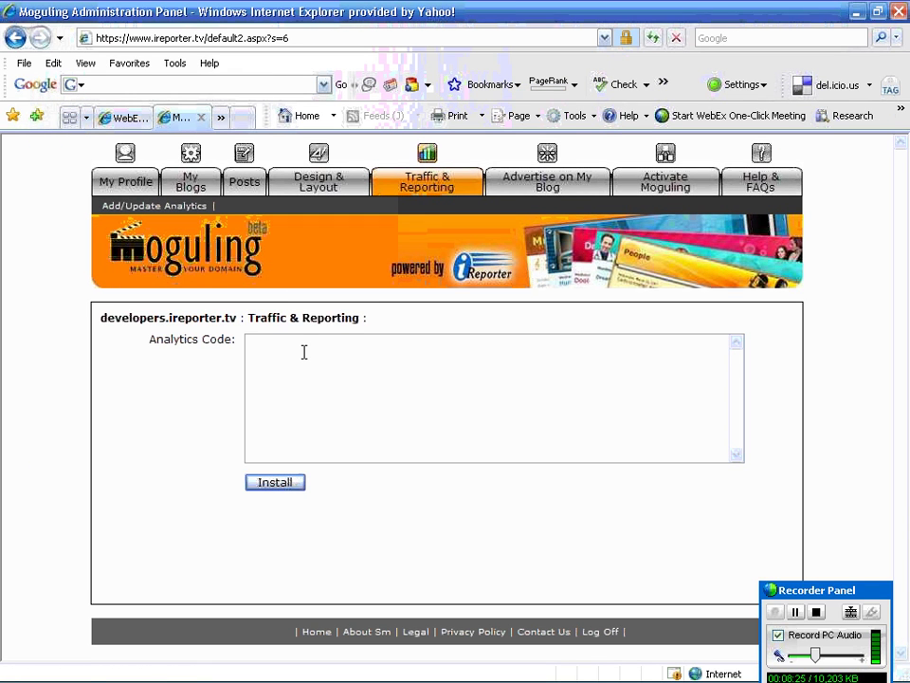
right_click(304, 354)
click(354, 414)
click(278, 483)
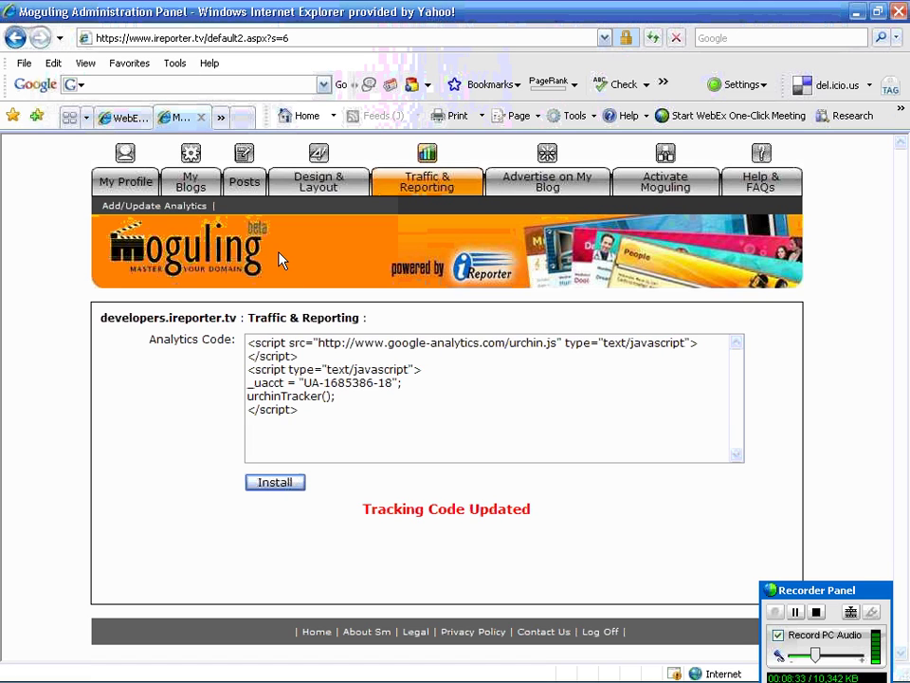
Return to Google Analytics and finish the tracking code setup of the developers.ireporter.tv profile
click(201, 118)
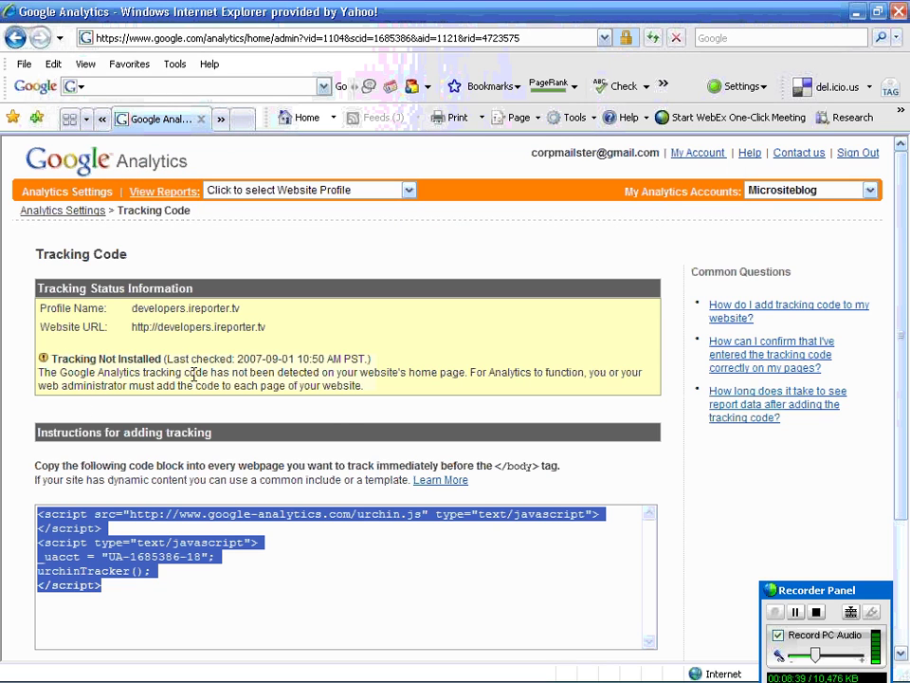
scroll(346, 412, down, 3)
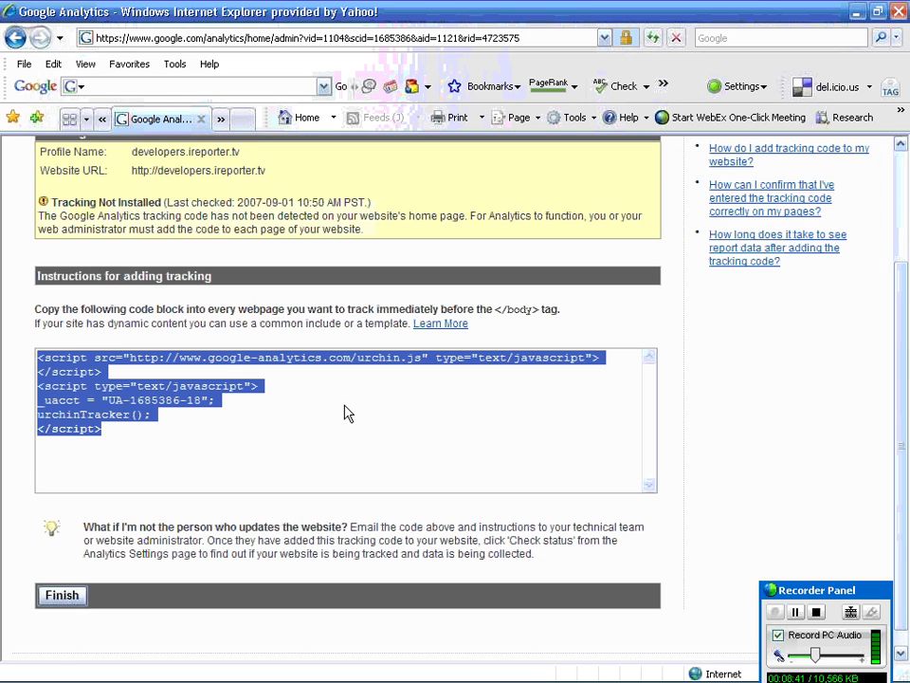
click(63, 598)
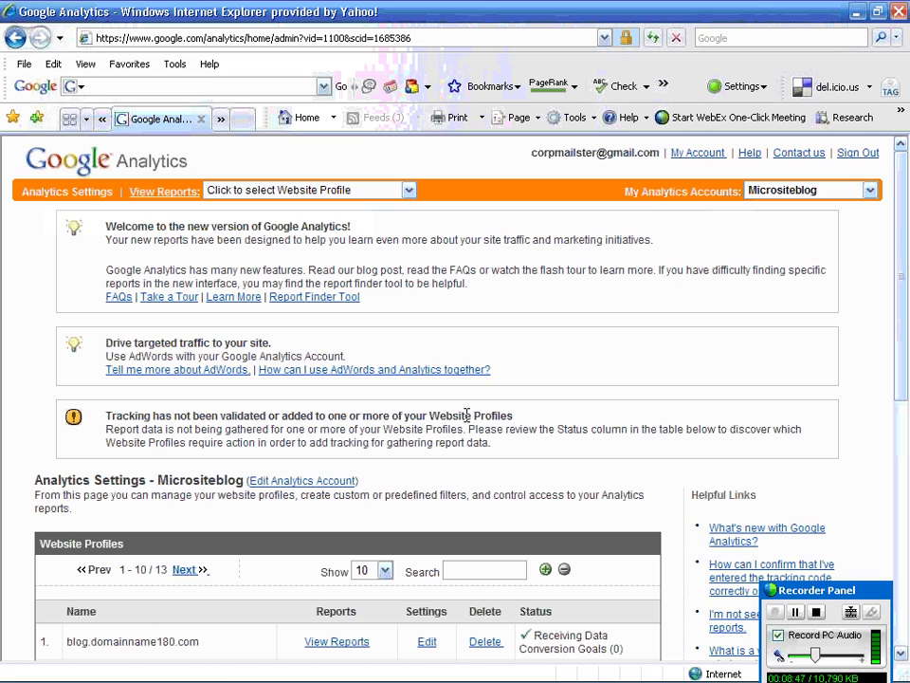
Look through both pages of the Micrositeblog website profiles and examine the tracking status of developers.ireporter.tv
scroll(488, 408, down, 2)
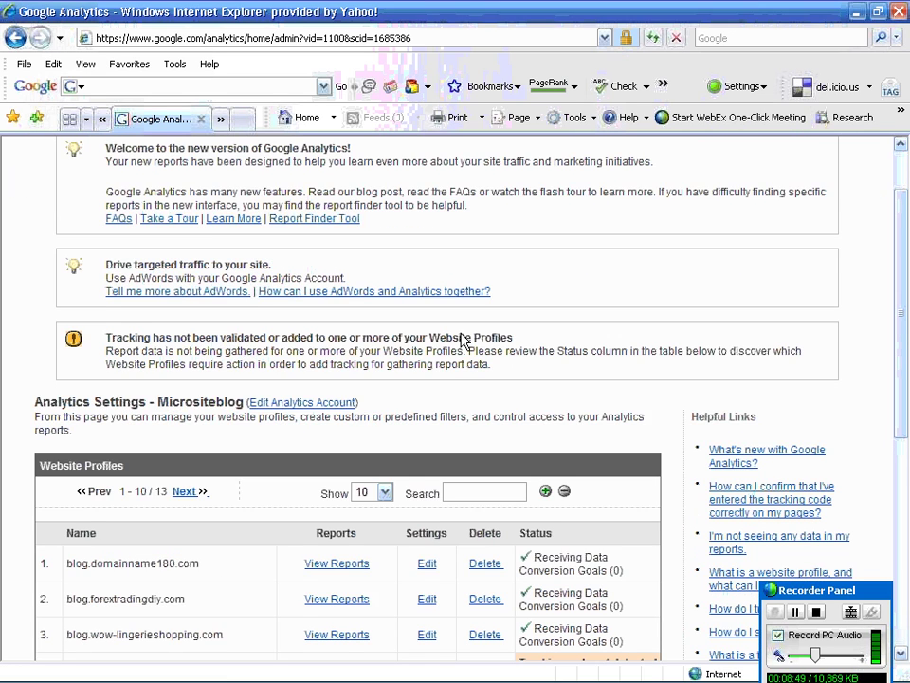
scroll(463, 340, down, 7)
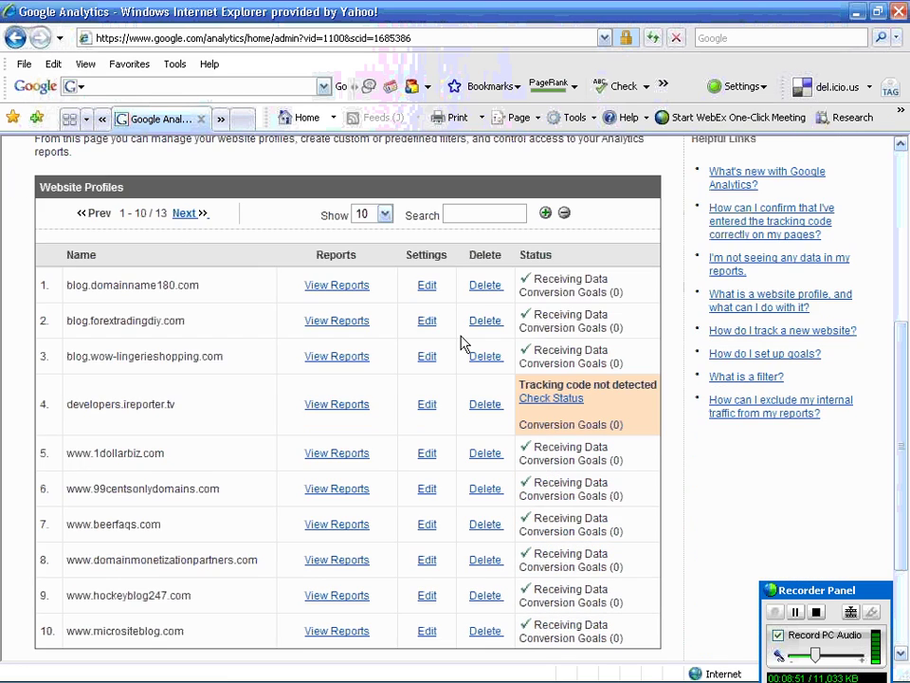
scroll(464, 339, up, 2)
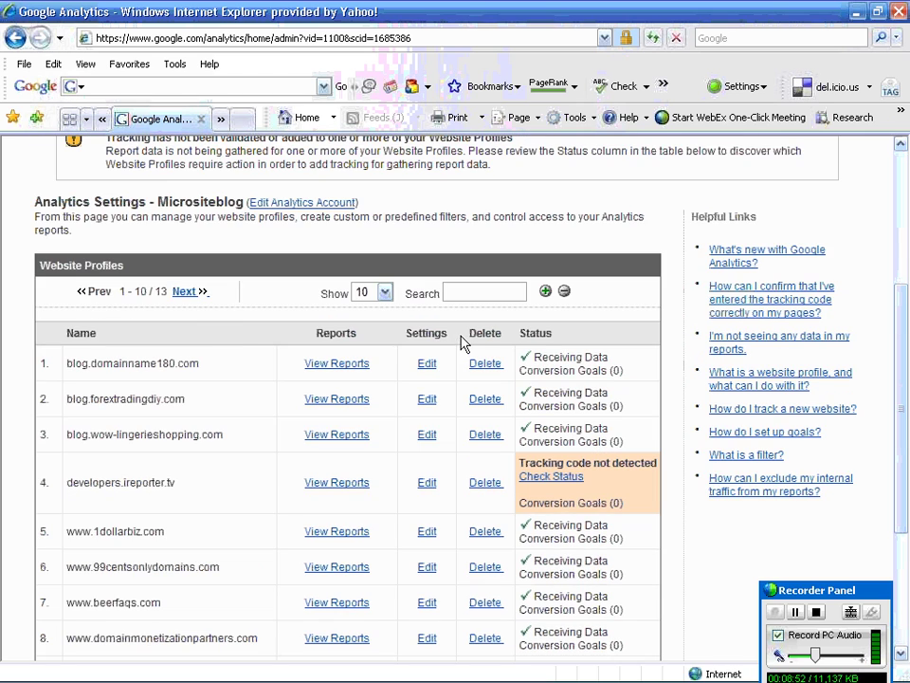
click(185, 292)
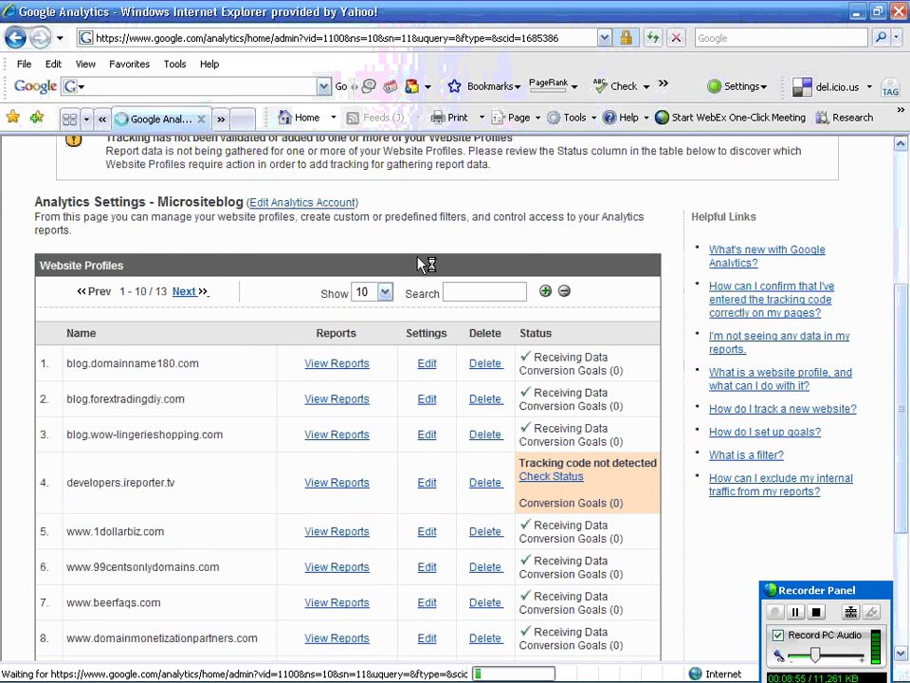
scroll(418, 264, down, 4)
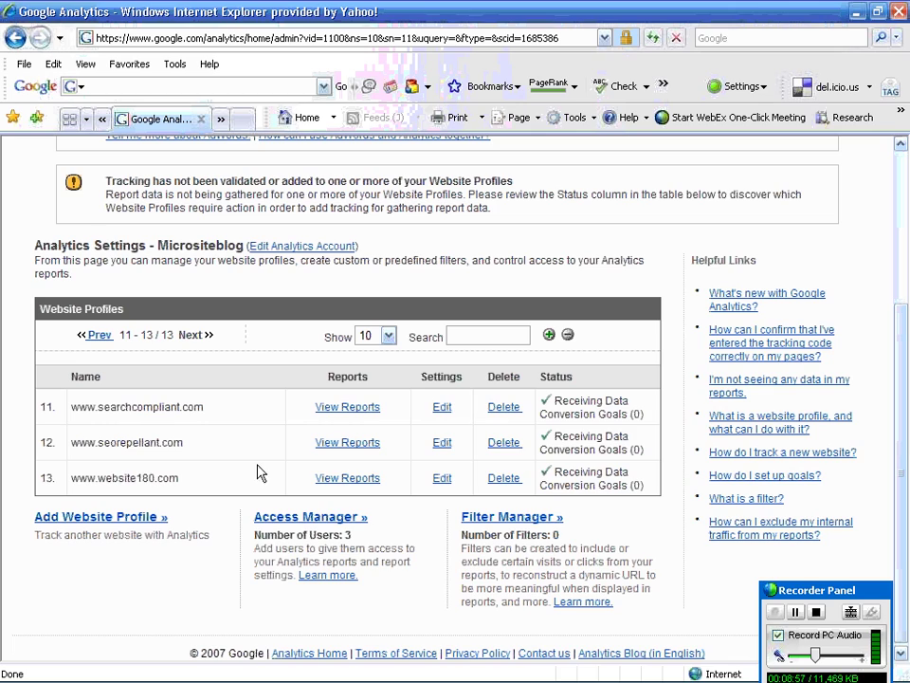
scroll(202, 356, up, 4)
scroll(287, 277, up, 2)
scroll(225, 451, down, 2)
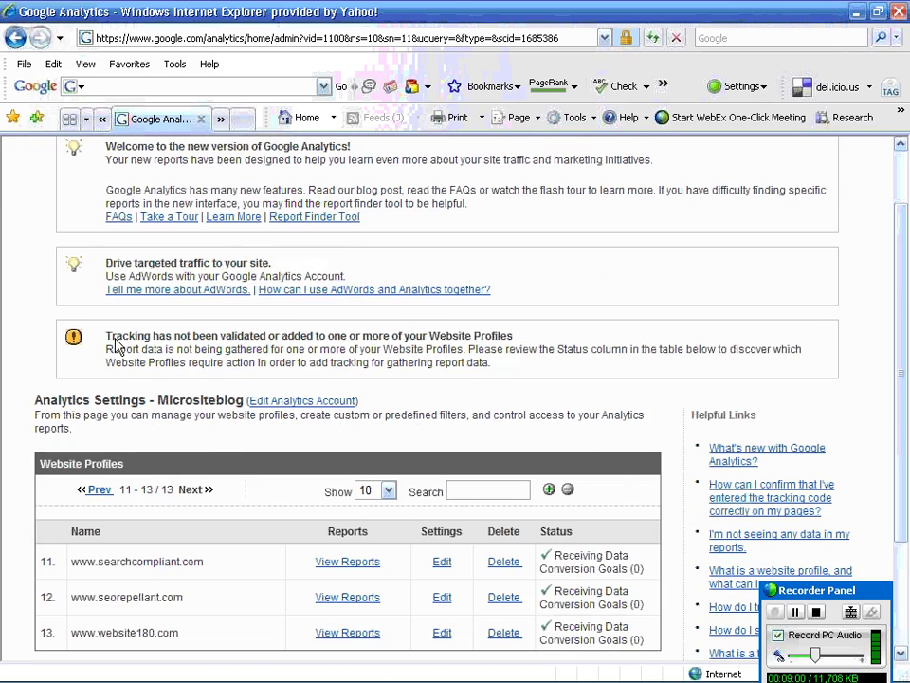
scroll(115, 346, down, 4)
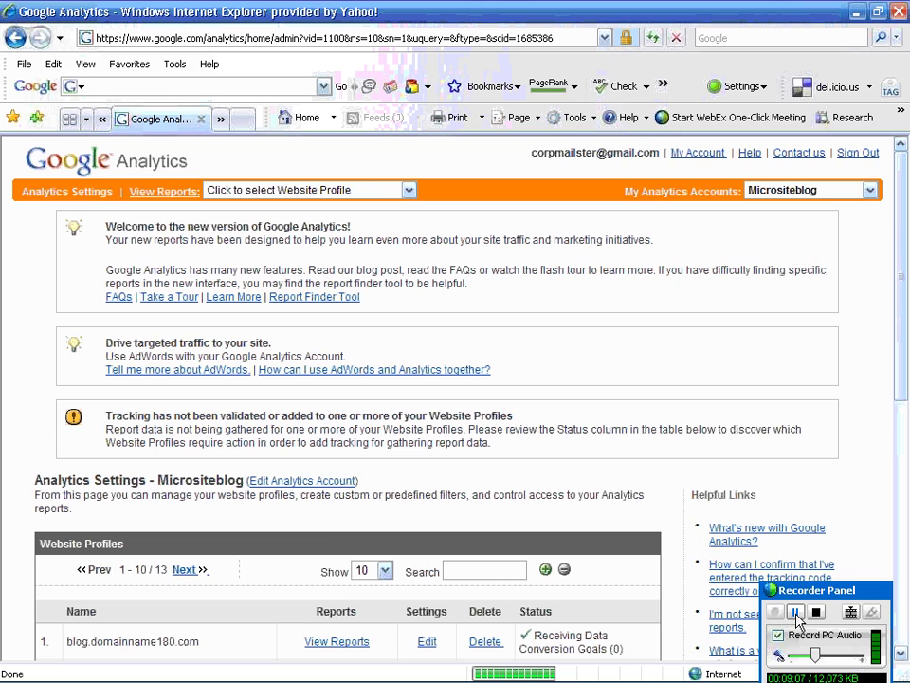
scroll(650, 435, down, 5)
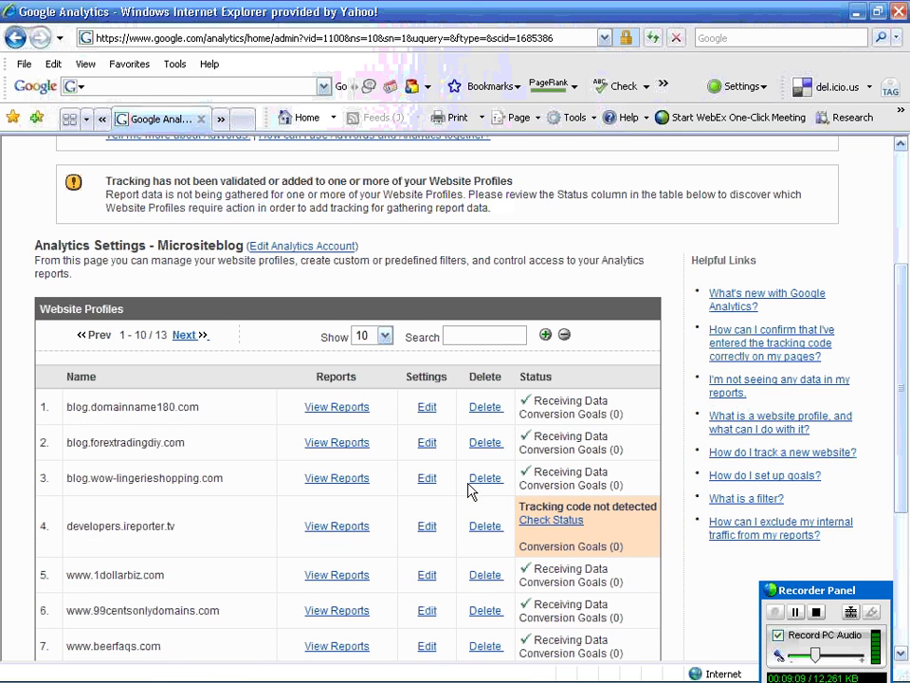
Run the tracking status check for developers.ireporter.tv, read its status information and finish back to the analytics settings
click(551, 520)
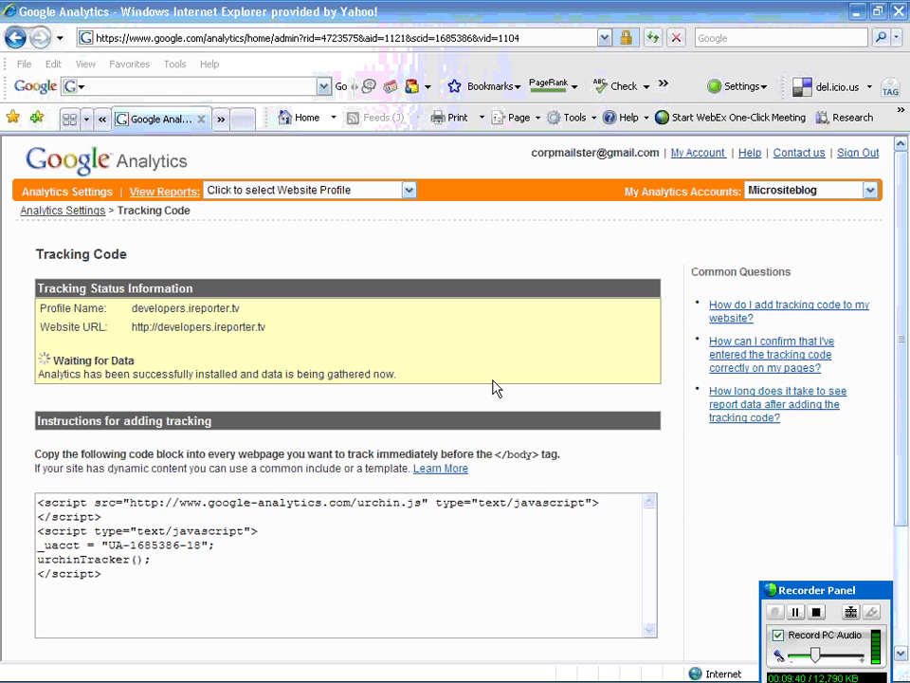
scroll(427, 494, down, 3)
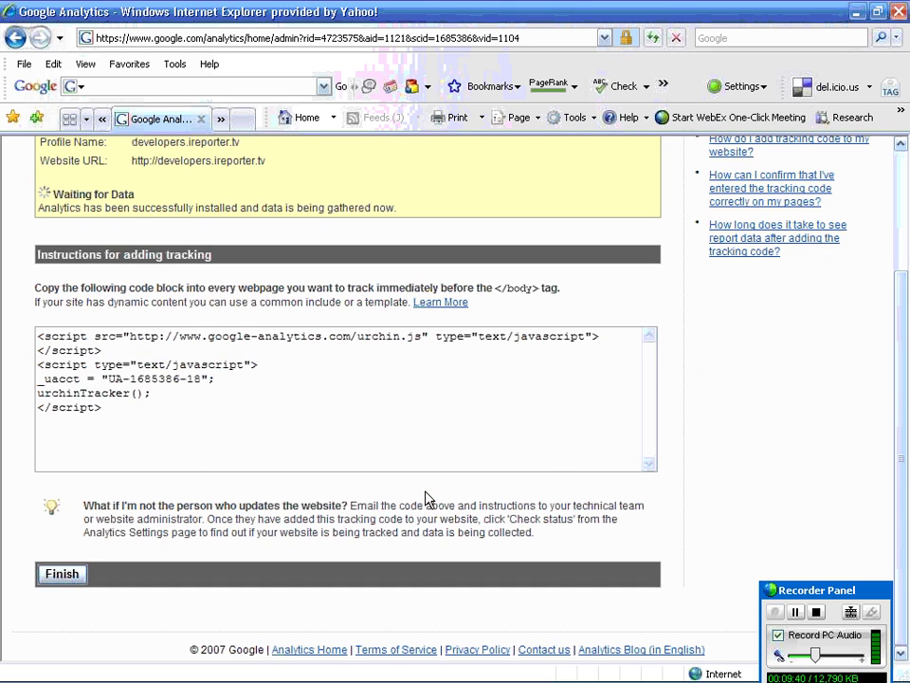
scroll(426, 497, up, 3)
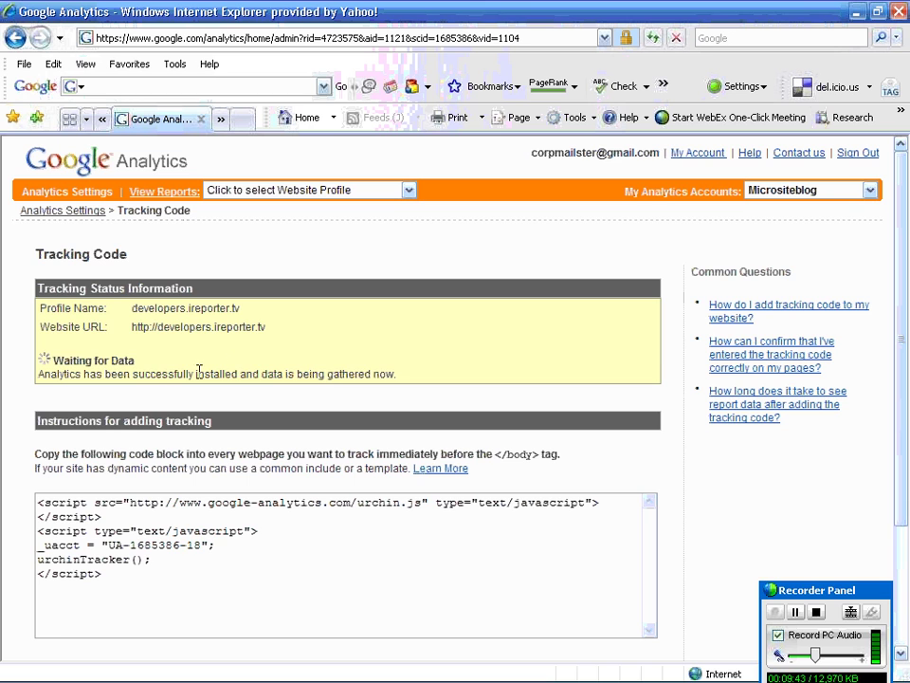
scroll(313, 398, down, 3)
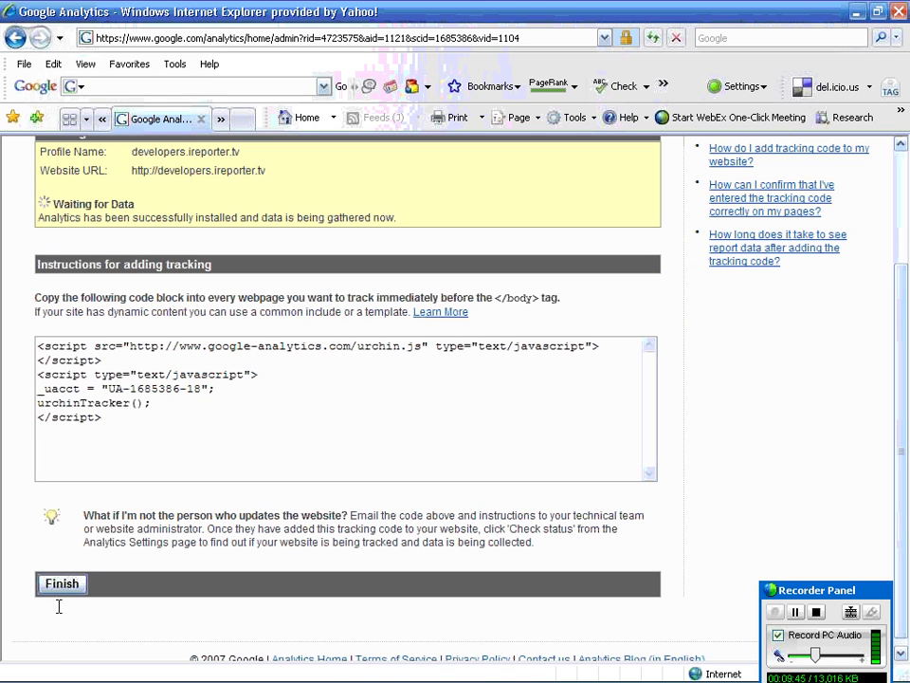
click(62, 585)
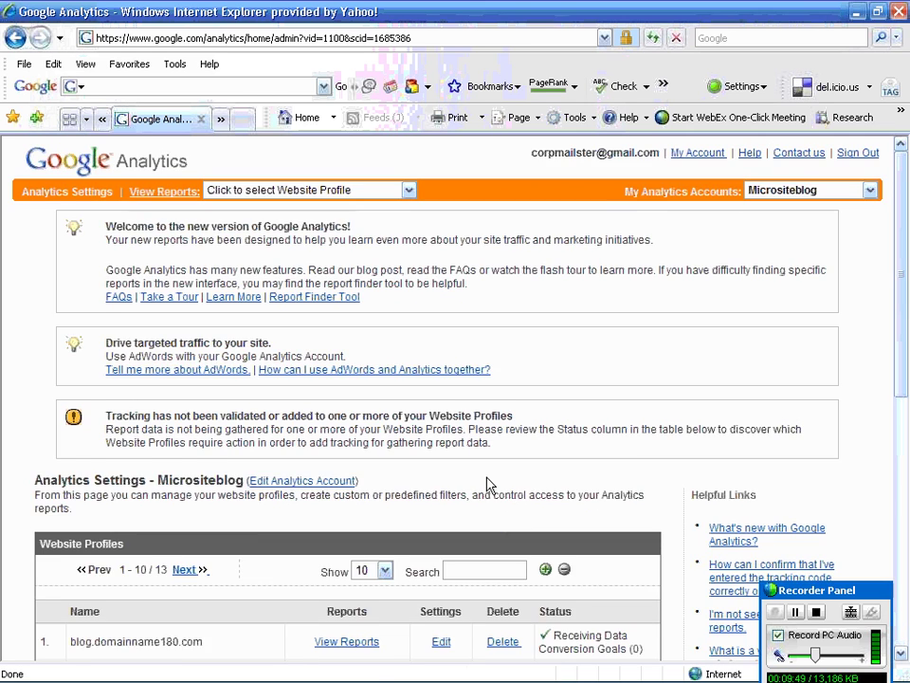
Review the status of developers.ireporter.tv in the website profiles list
scroll(489, 485, down, 4)
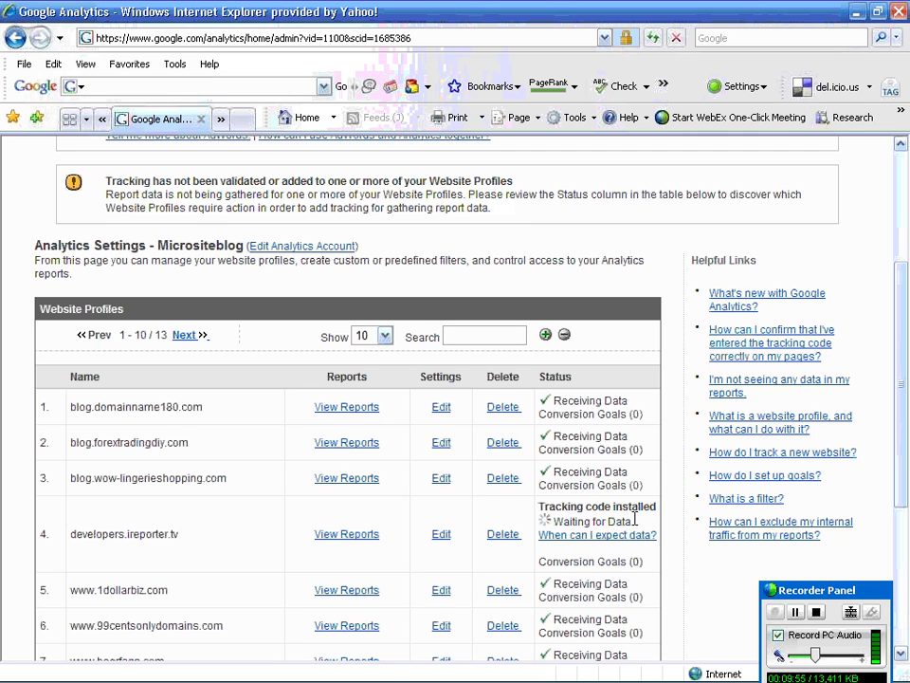
scroll(662, 557, down, 1)
scroll(662, 557, down, 2)
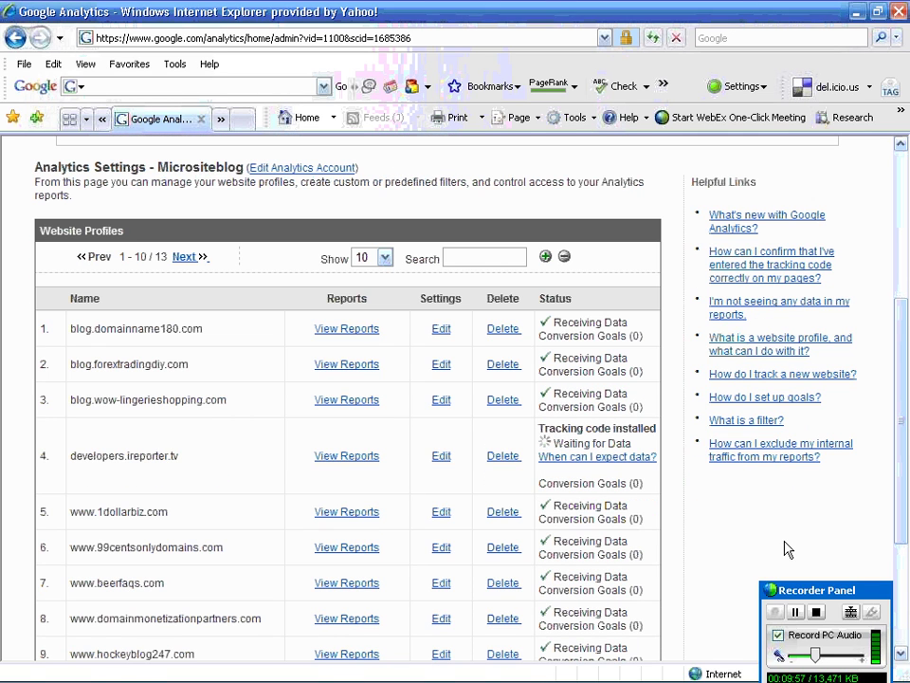